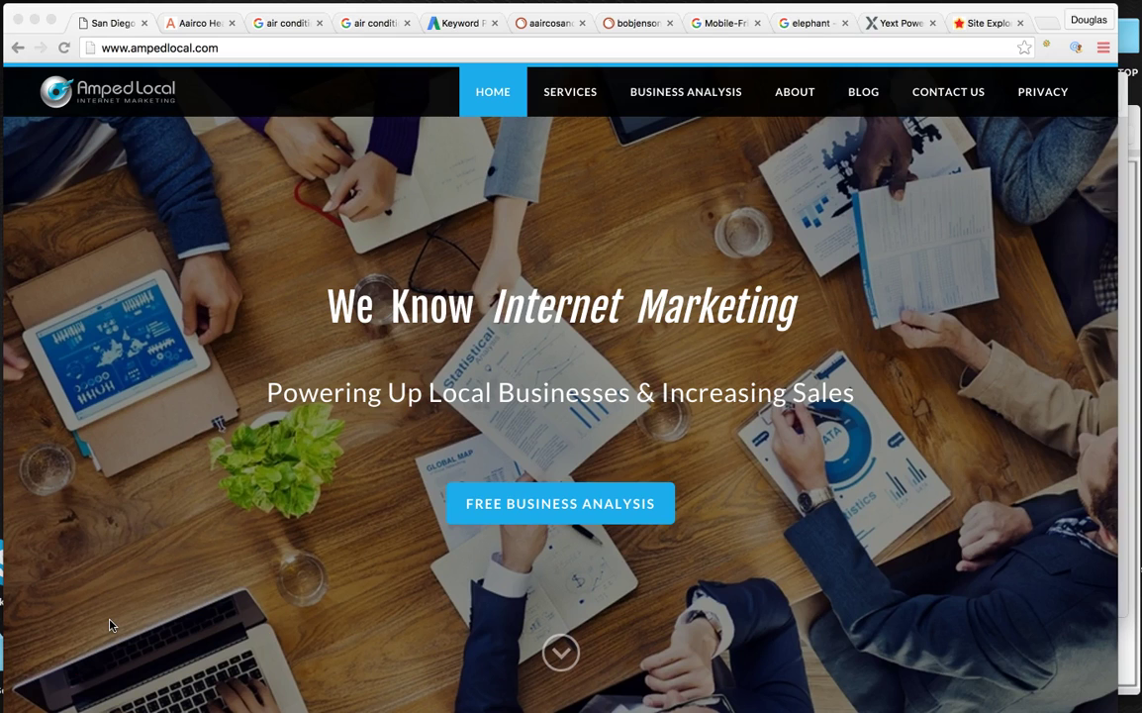
- Scroll Amped Local's San Diego internet marketing services grid, then bring up the Aairco homepage
scroll(173, 249, up, 1)
scroll(902, 418, down, 10)
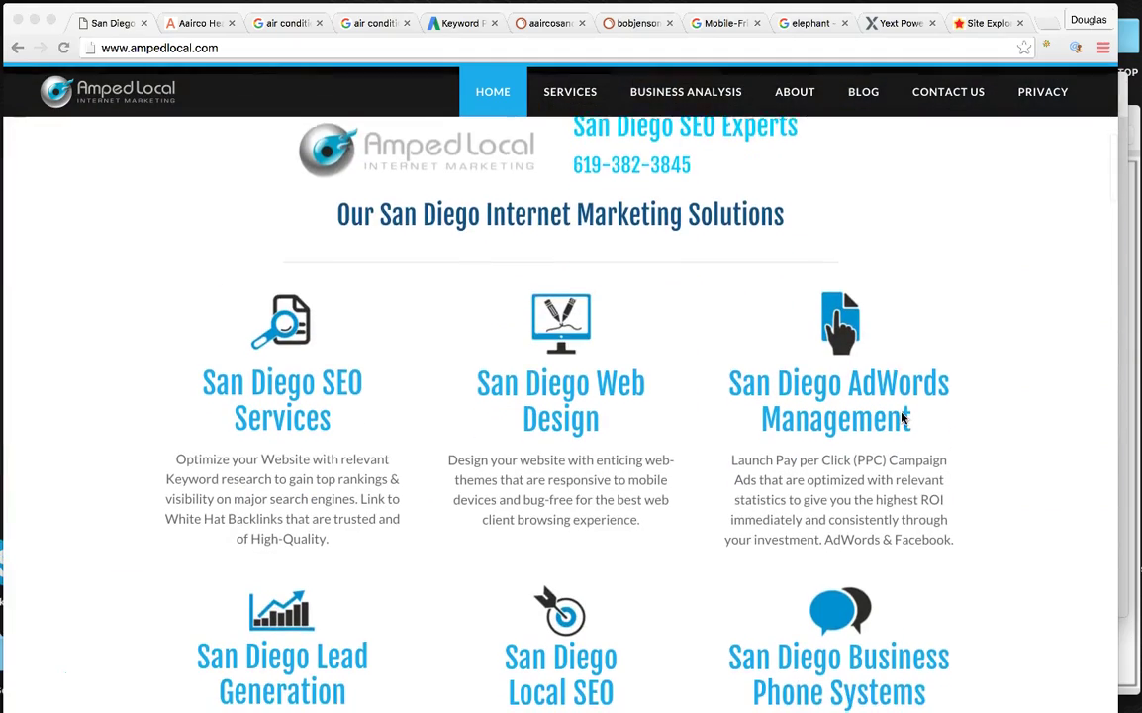
click(188, 22)
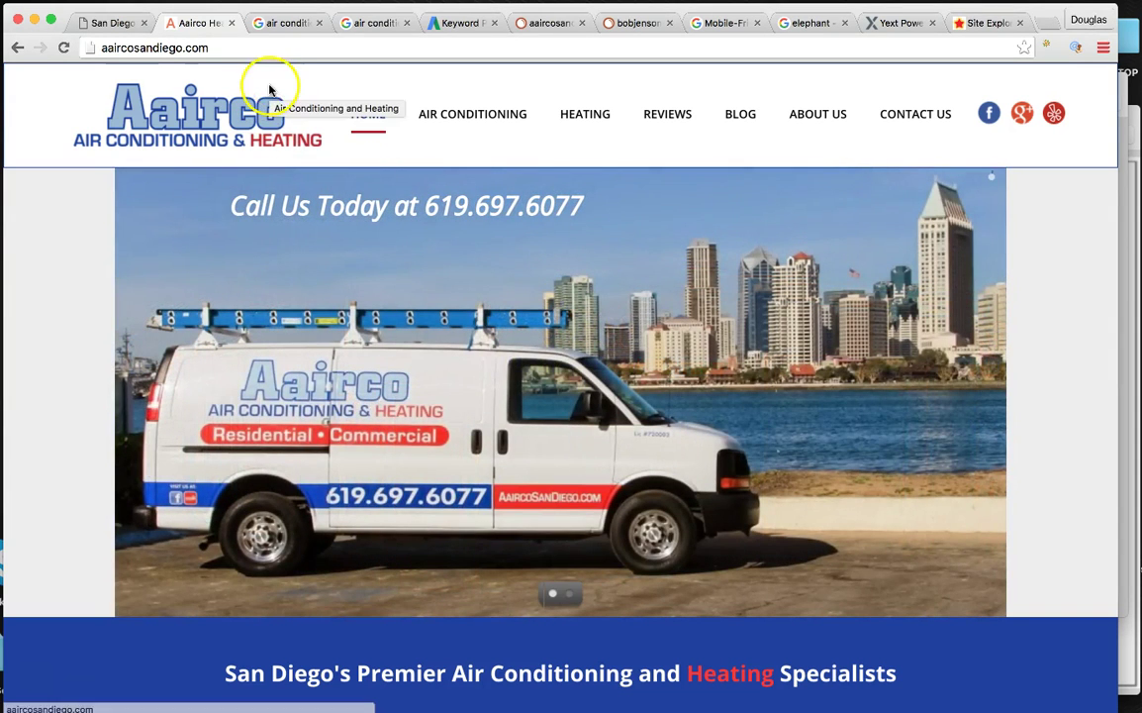
- Reload the Aairco homepage via its logo and scroll to the 'San Diego's Premier' banner
click(267, 82)
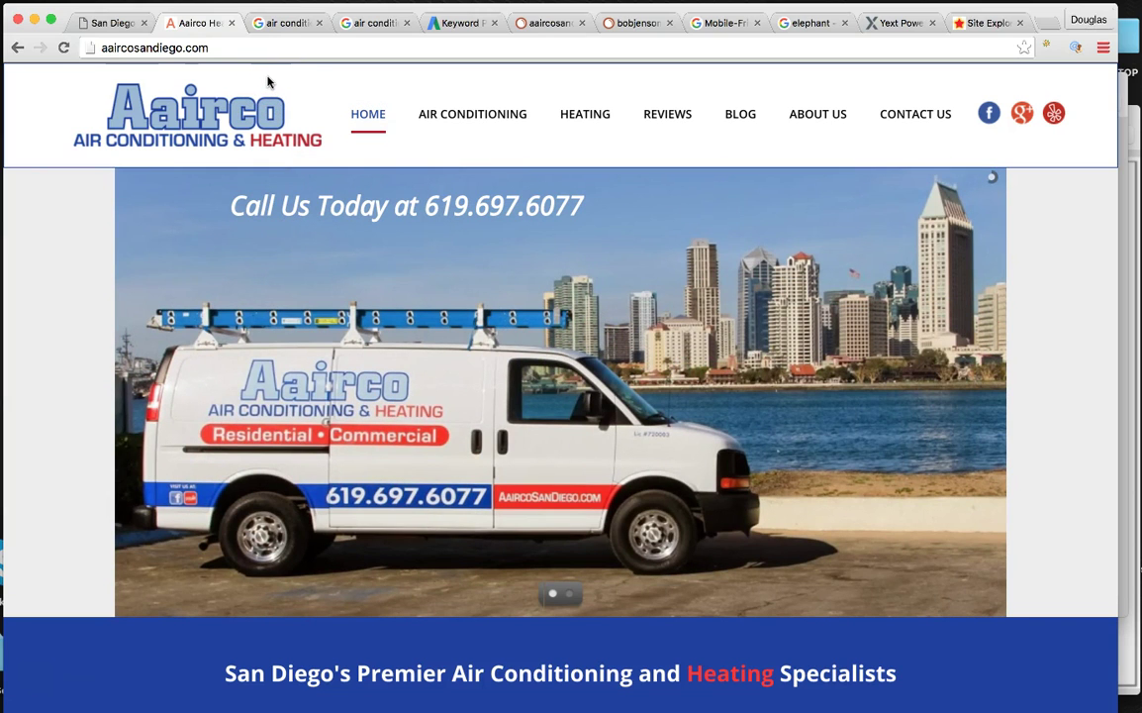
click(280, 69)
scroll(282, 71, down, 2)
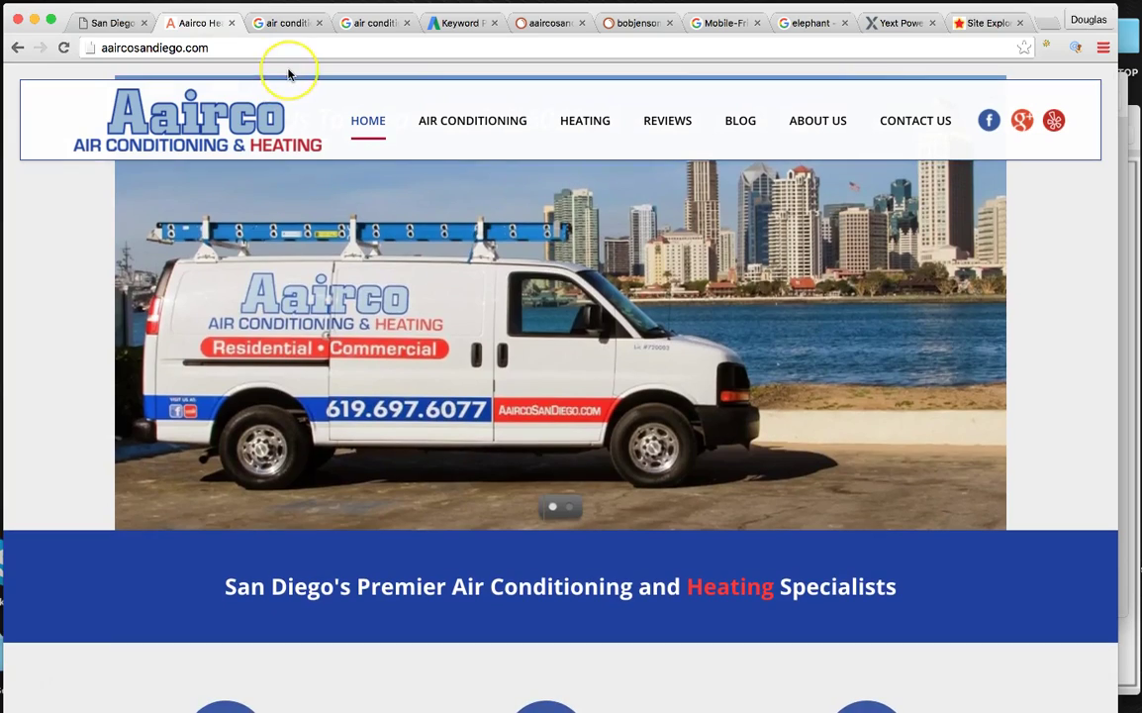
- Bring up the 'air conditioning el cajon' results and check Aairco's third map-pack spot
click(280, 27)
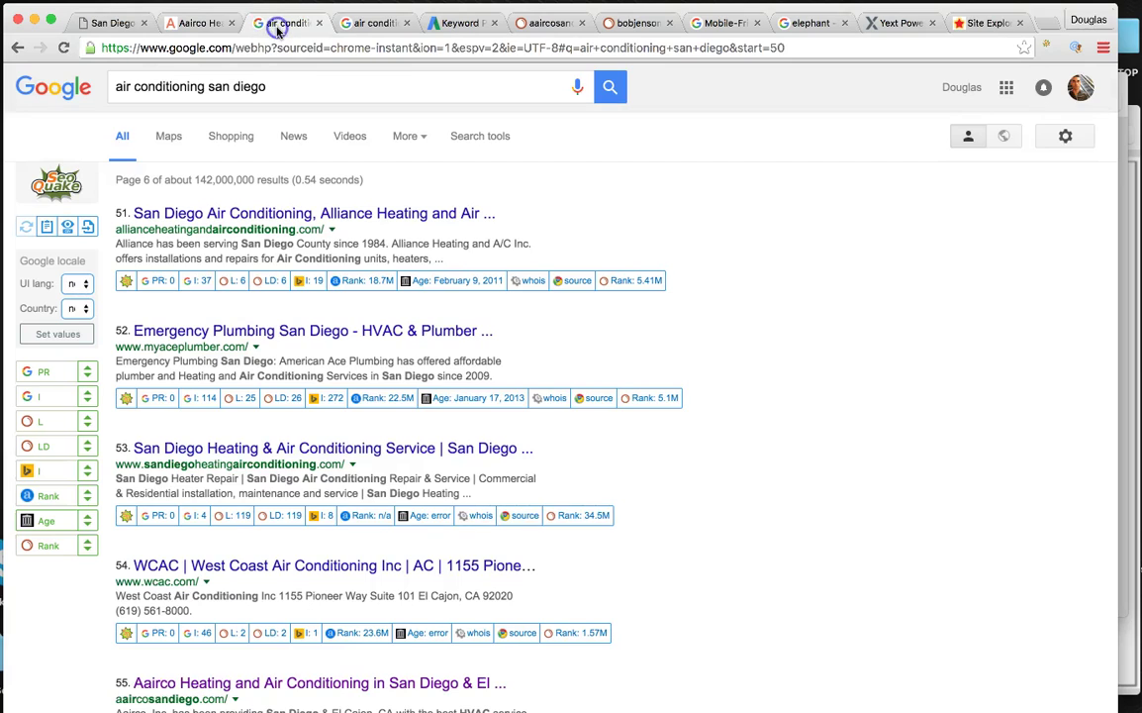
click(374, 23)
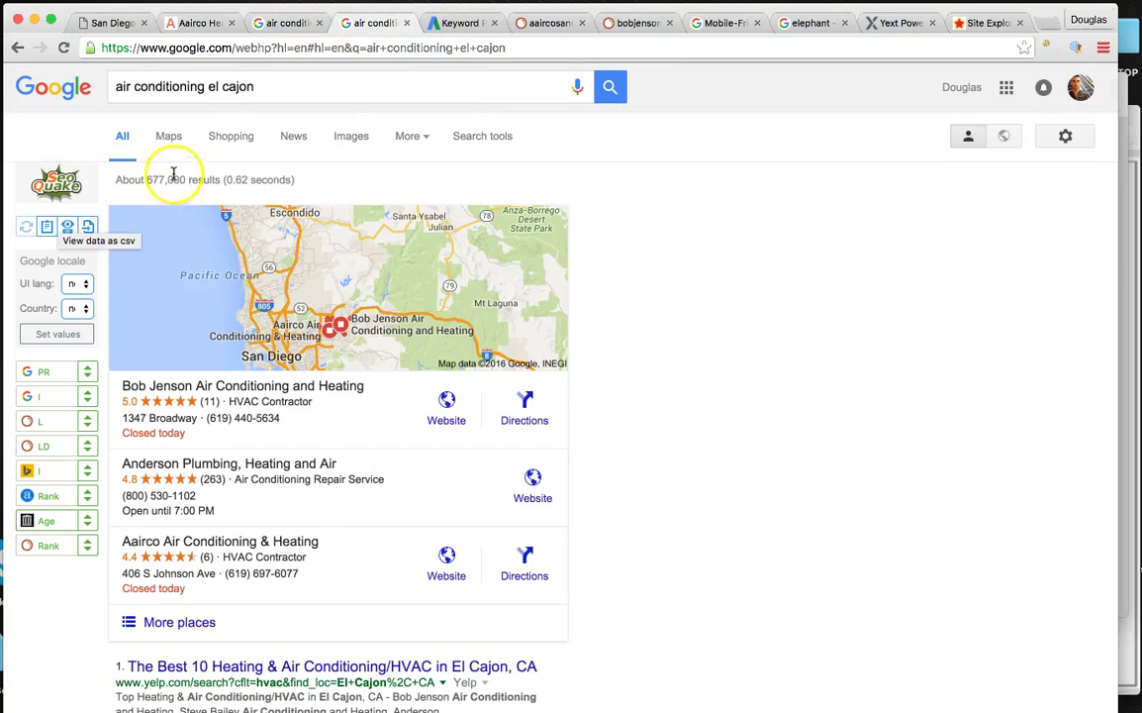
scroll(191, 173, down, 1)
scroll(191, 173, up, 1)
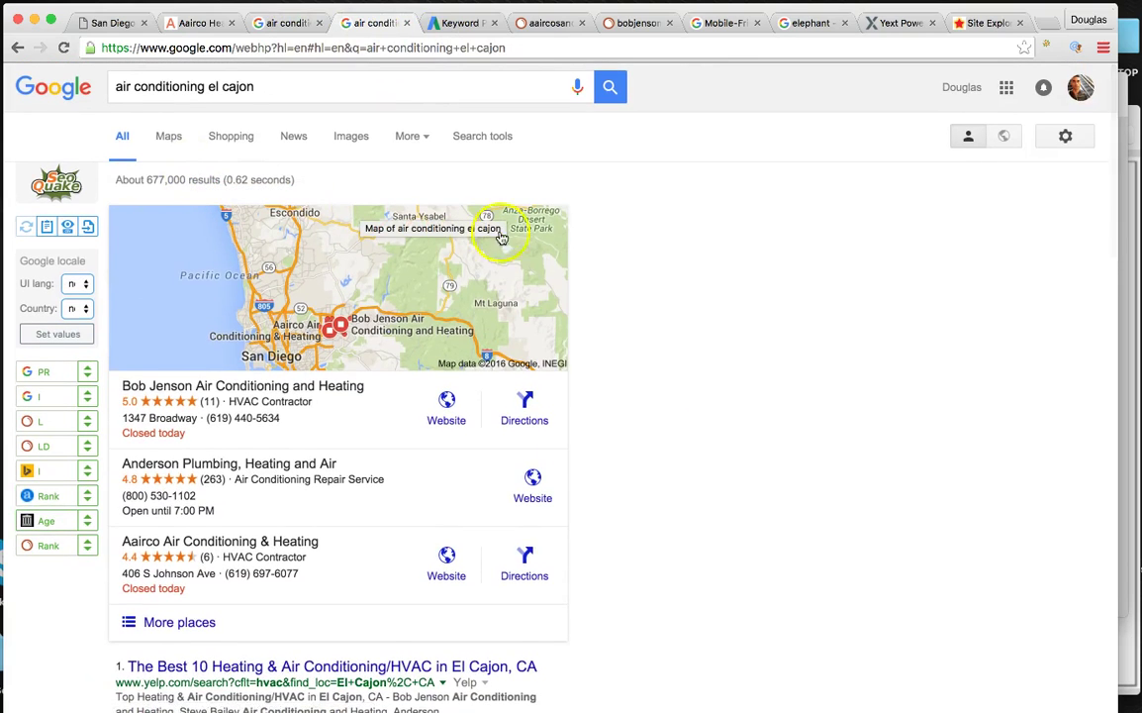
scroll(257, 313, down, 2)
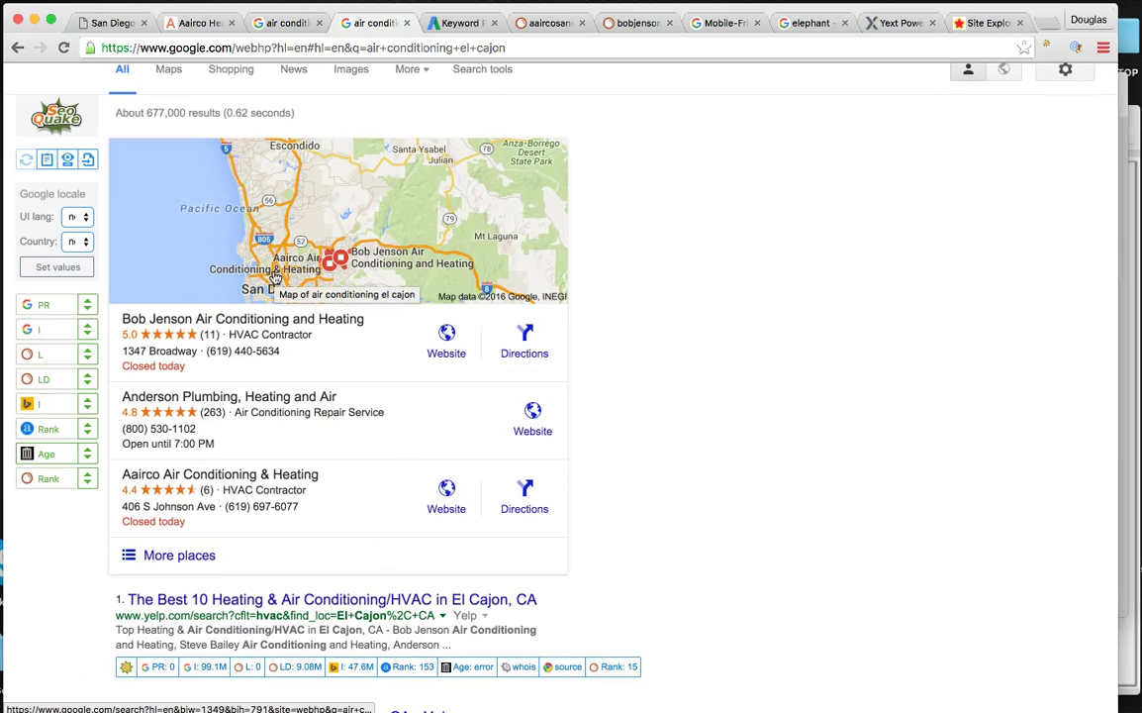
scroll(275, 277, up, 2)
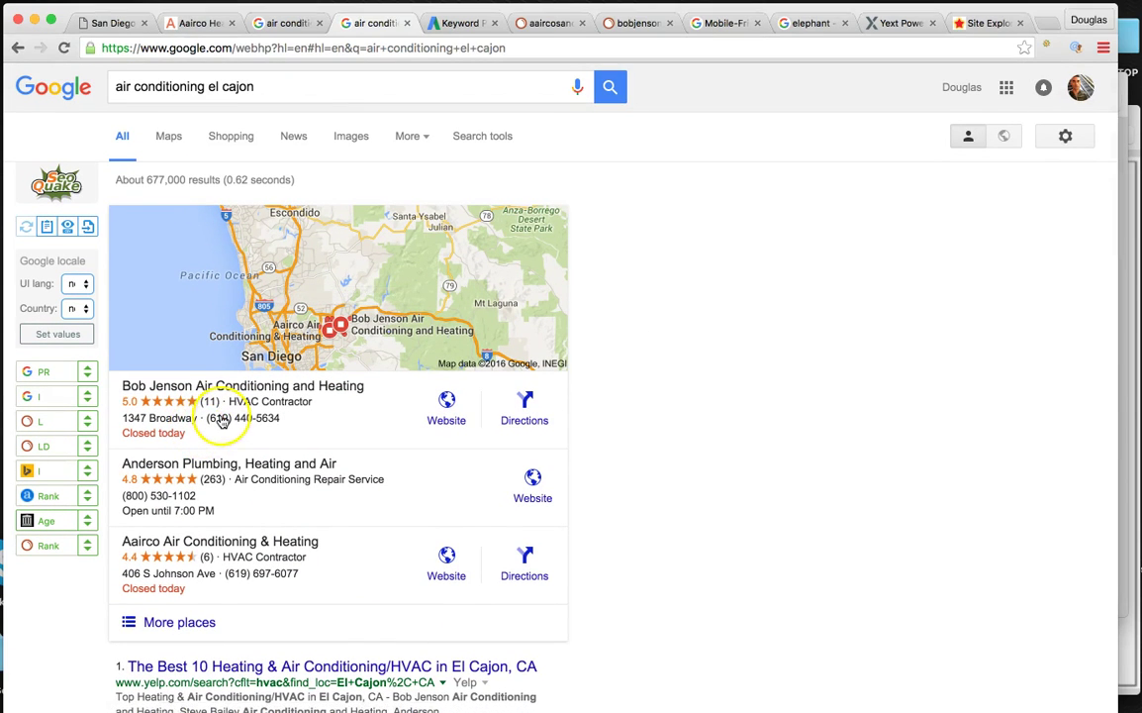
scroll(221, 420, down, 1)
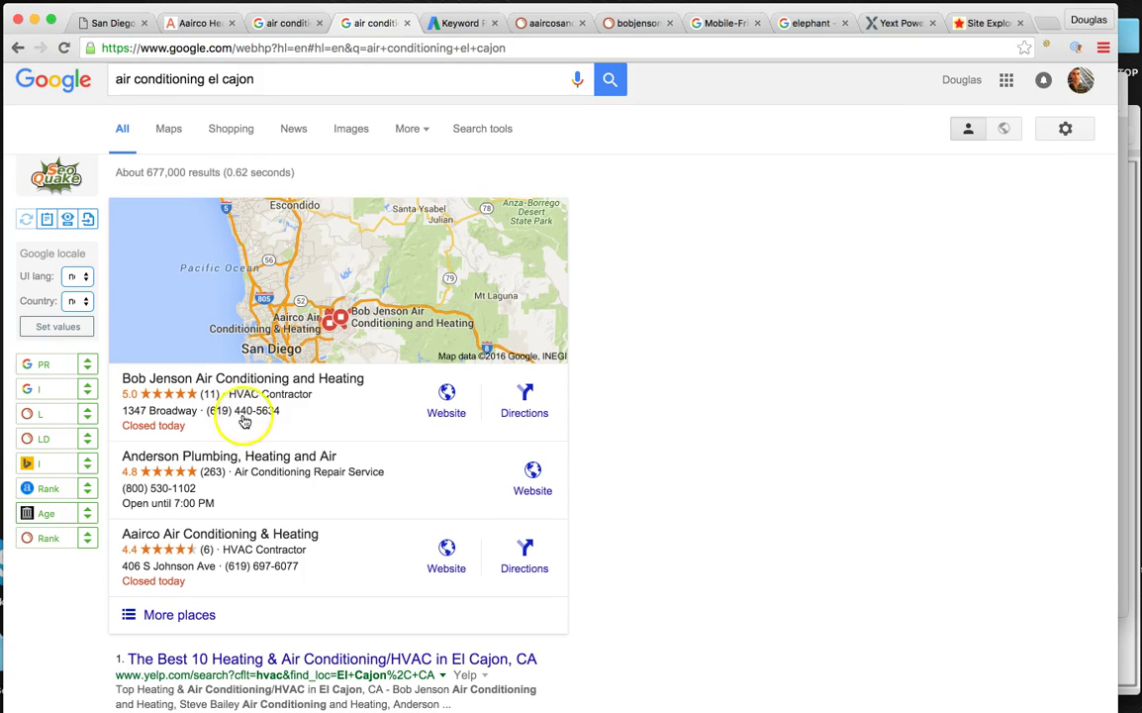
scroll(592, 457, down, 5)
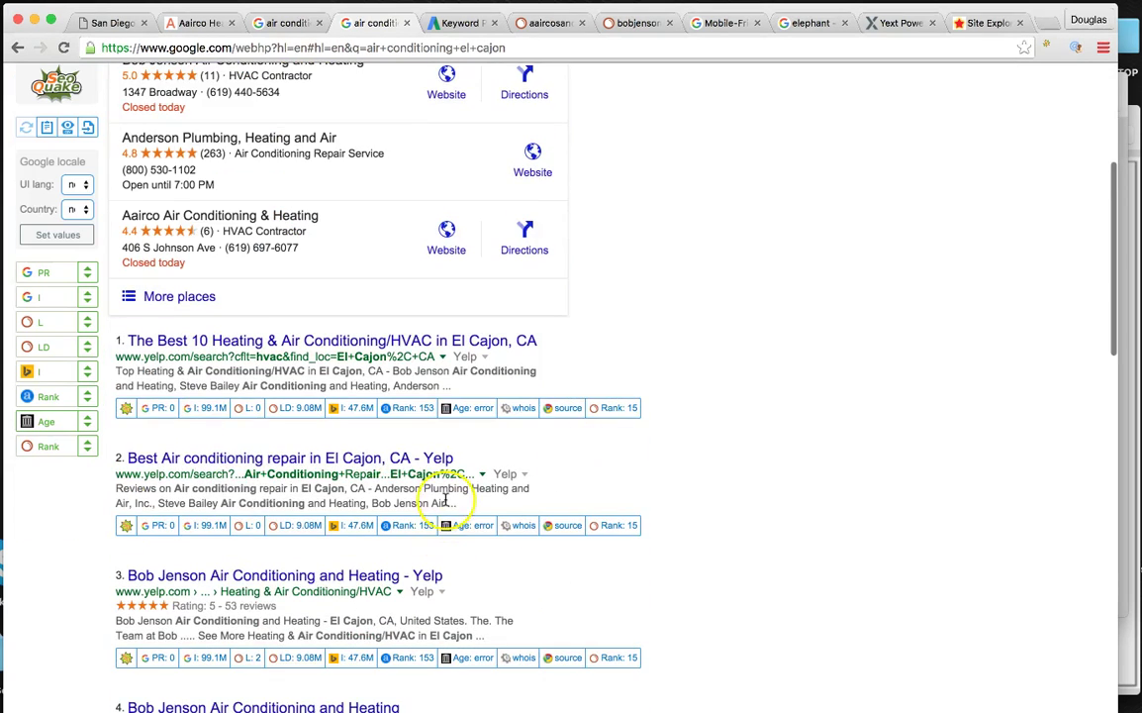
scroll(446, 501, up, 5)
scroll(292, 210, down, 2)
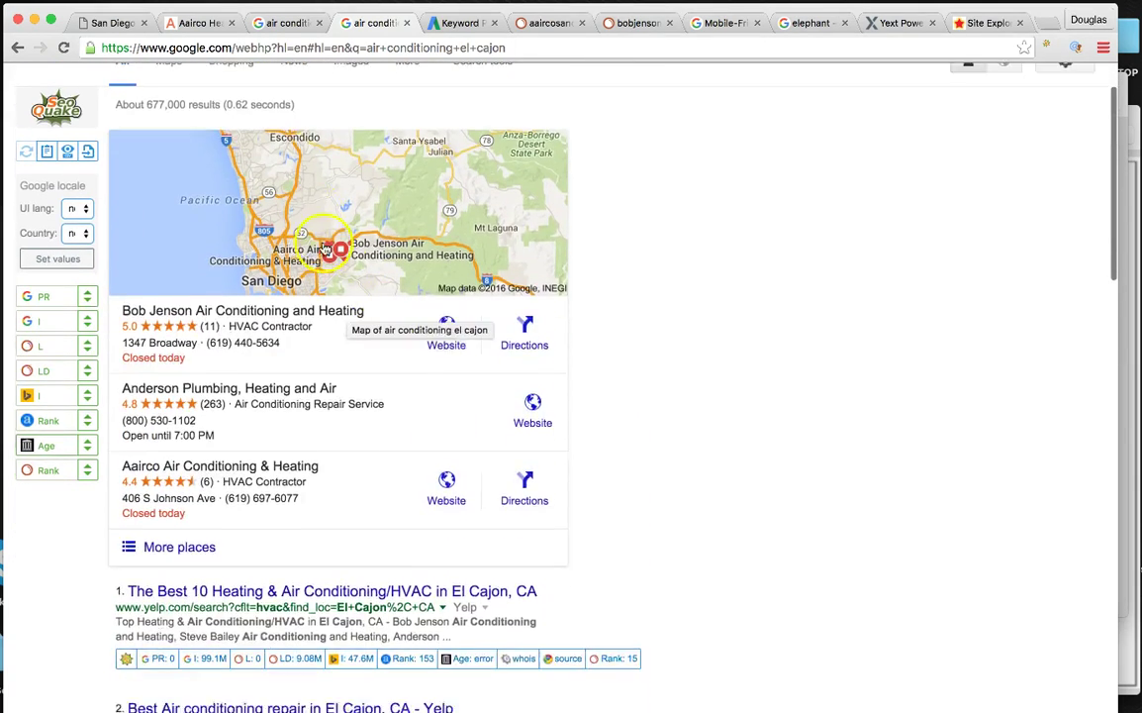
scroll(291, 210, up, 2)
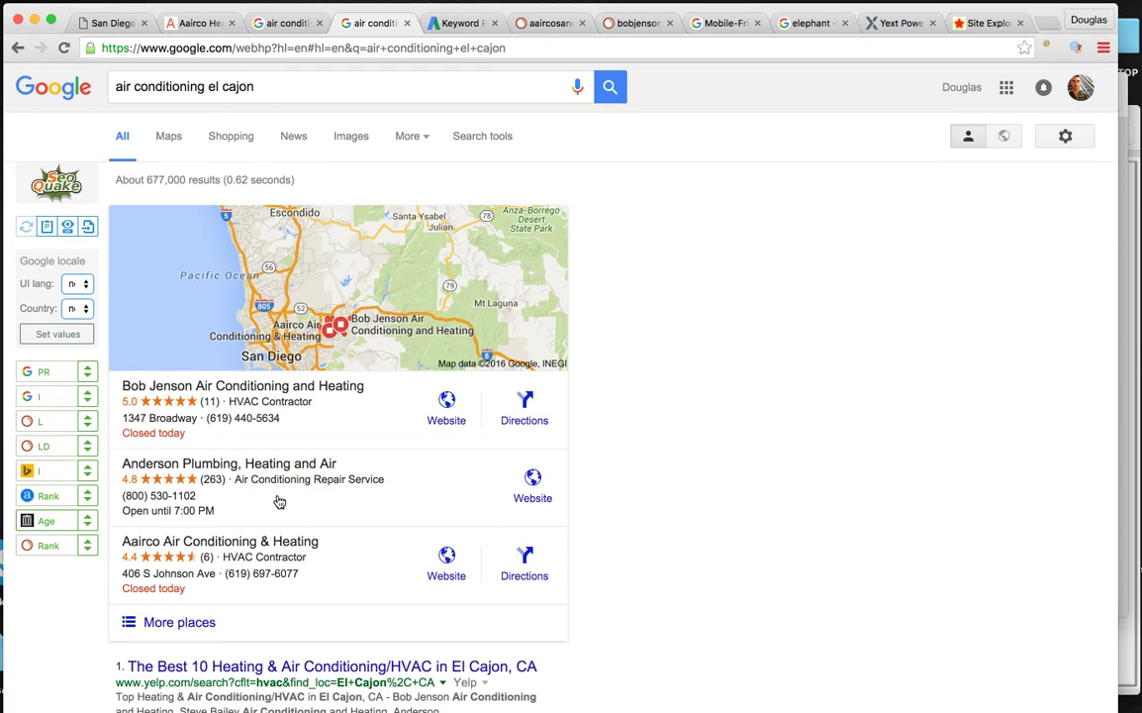
- Find Aairco at organic result 10, then compare against the San Diego results and return
scroll(279, 503, down, 1)
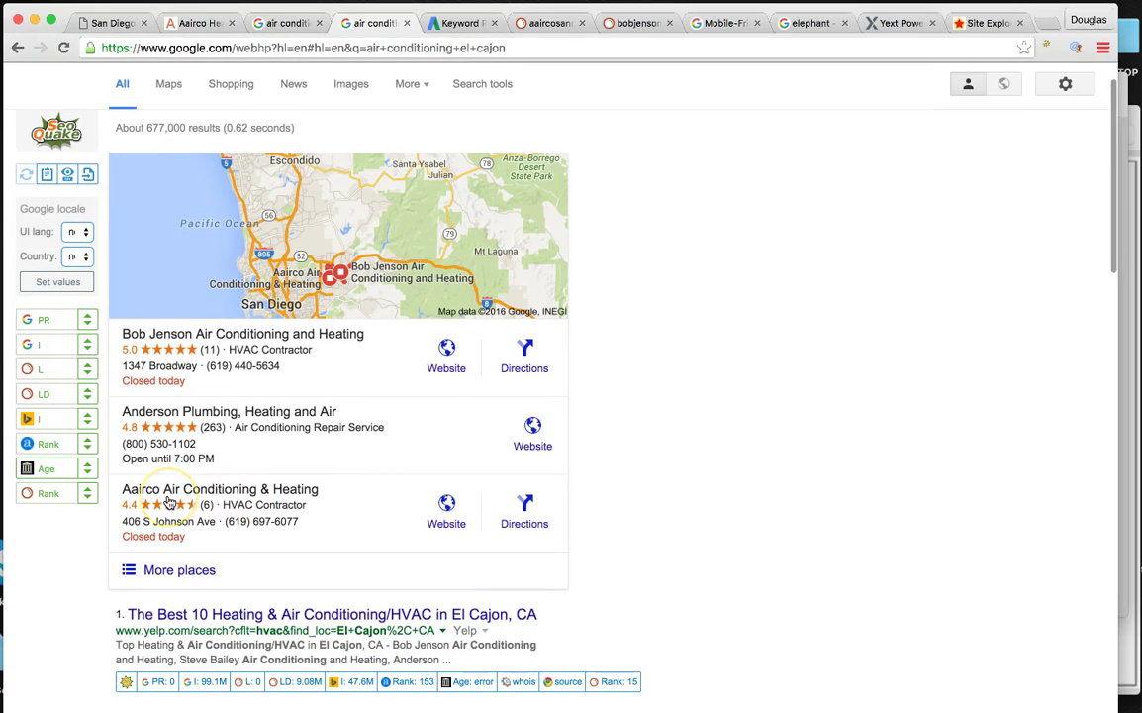
scroll(356, 495, down, 4)
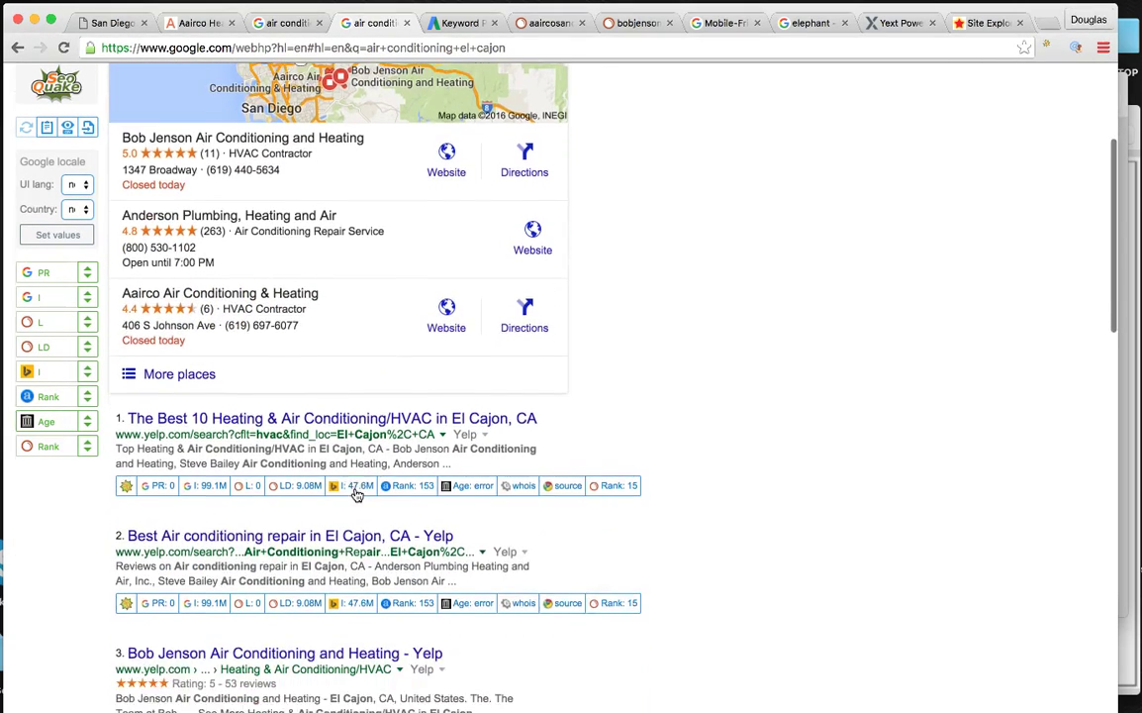
scroll(356, 495, down, 2)
scroll(356, 495, down, 3)
scroll(357, 495, down, 8)
scroll(356, 495, down, 9)
scroll(356, 495, down, 3)
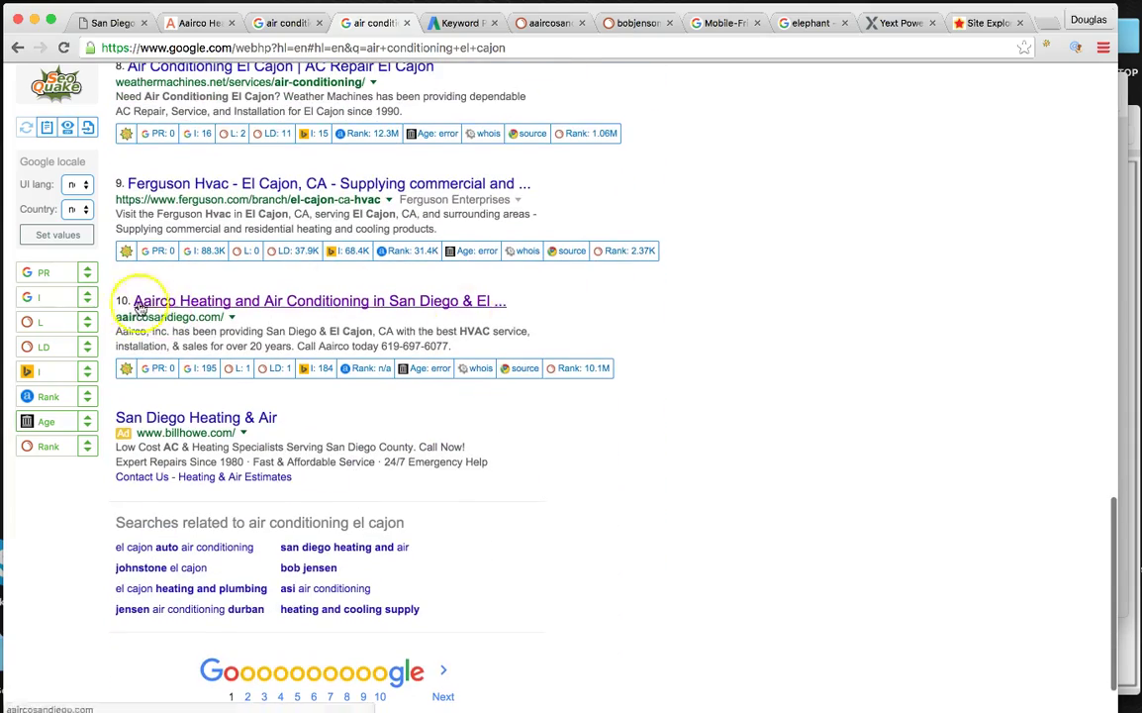
scroll(453, 319, up, 10)
scroll(453, 319, up, 8)
scroll(453, 319, up, 8)
scroll(451, 317, up, 2)
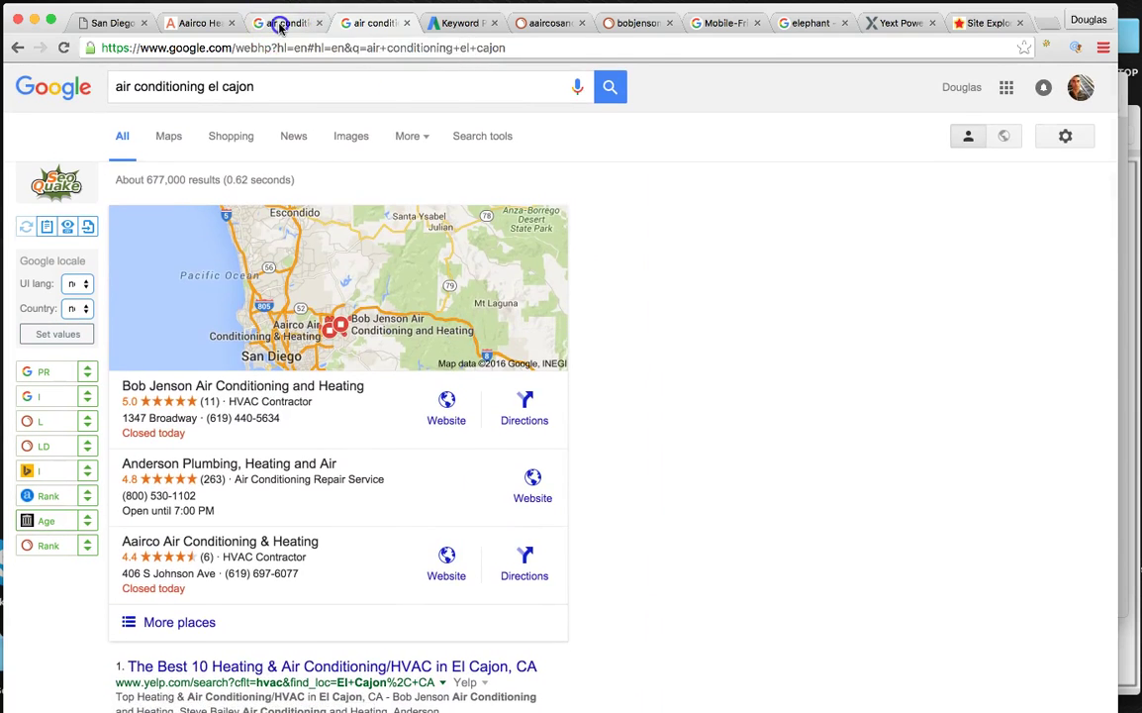
click(280, 24)
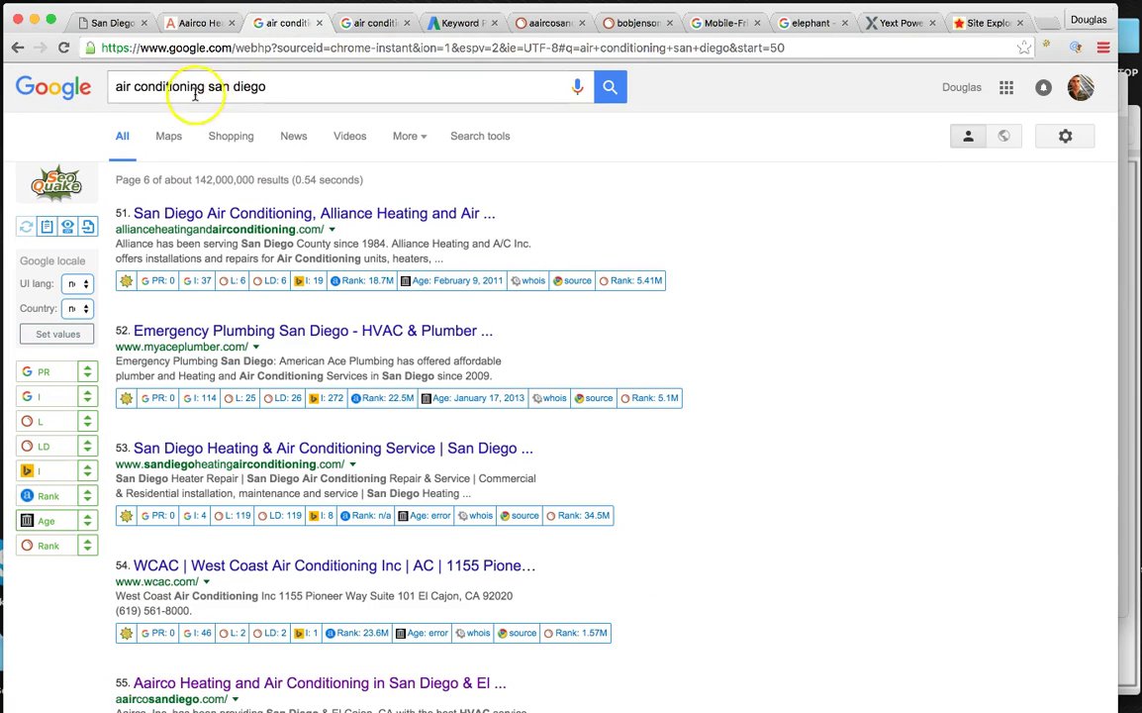
click(364, 29)
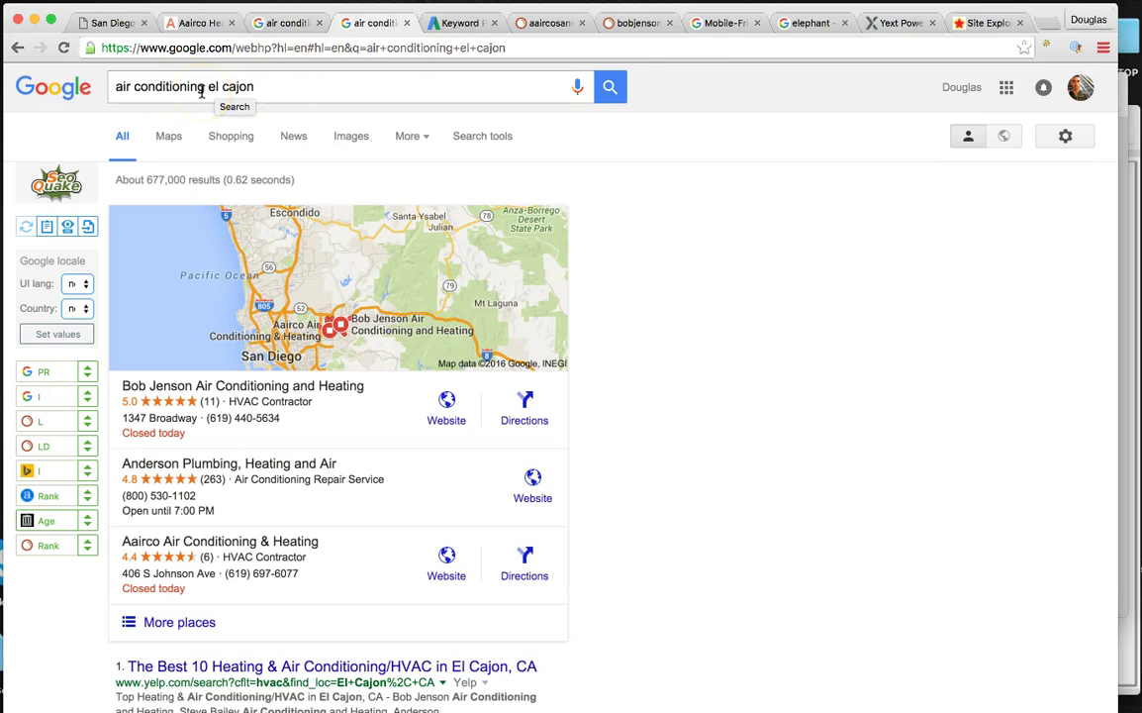
- Check the Keyword Planner's August and June 2015 search volumes for air conditioning
click(456, 24)
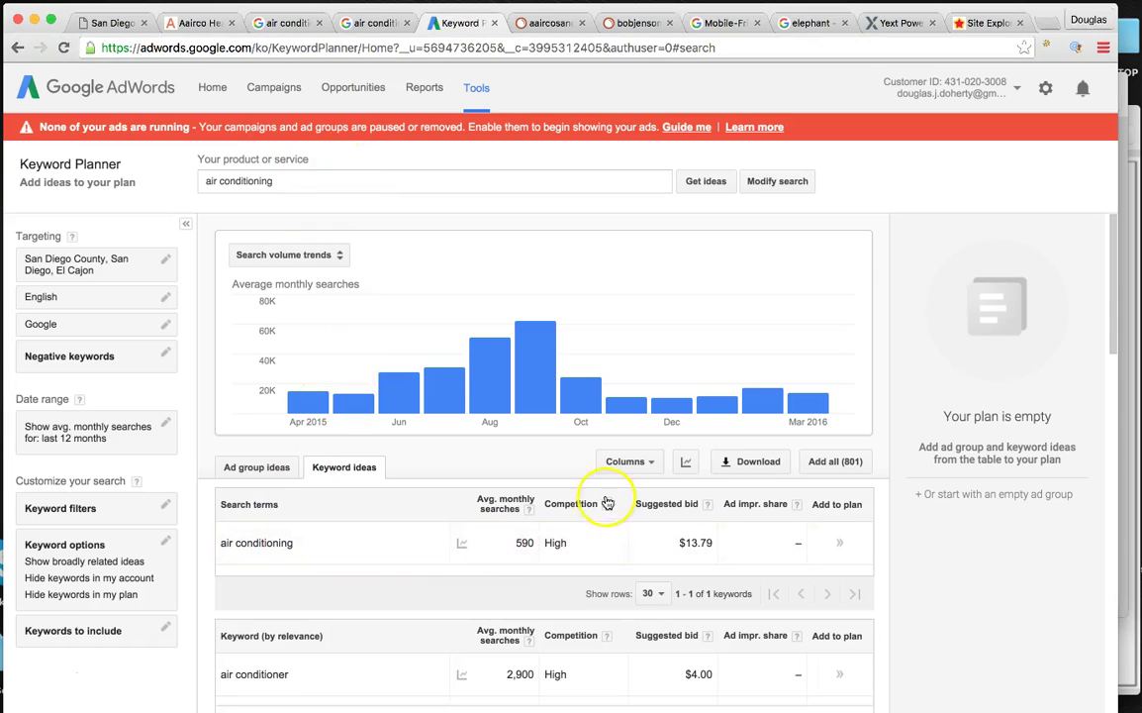
mouse_move(506, 542)
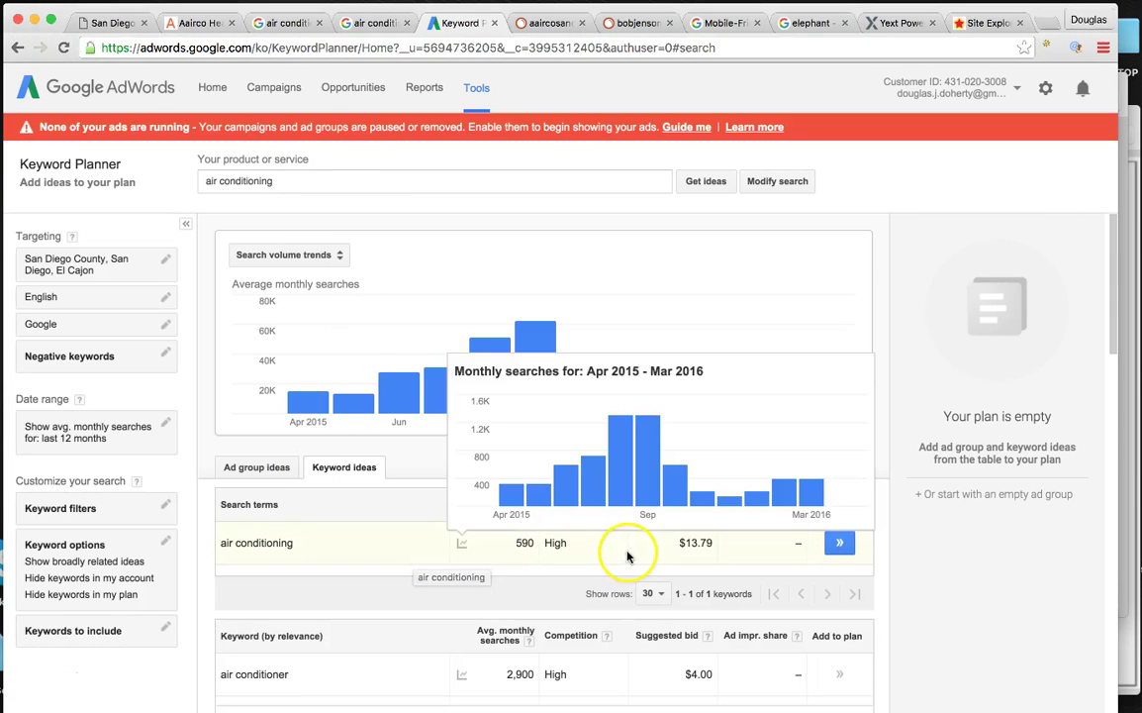
mouse_move(443, 391)
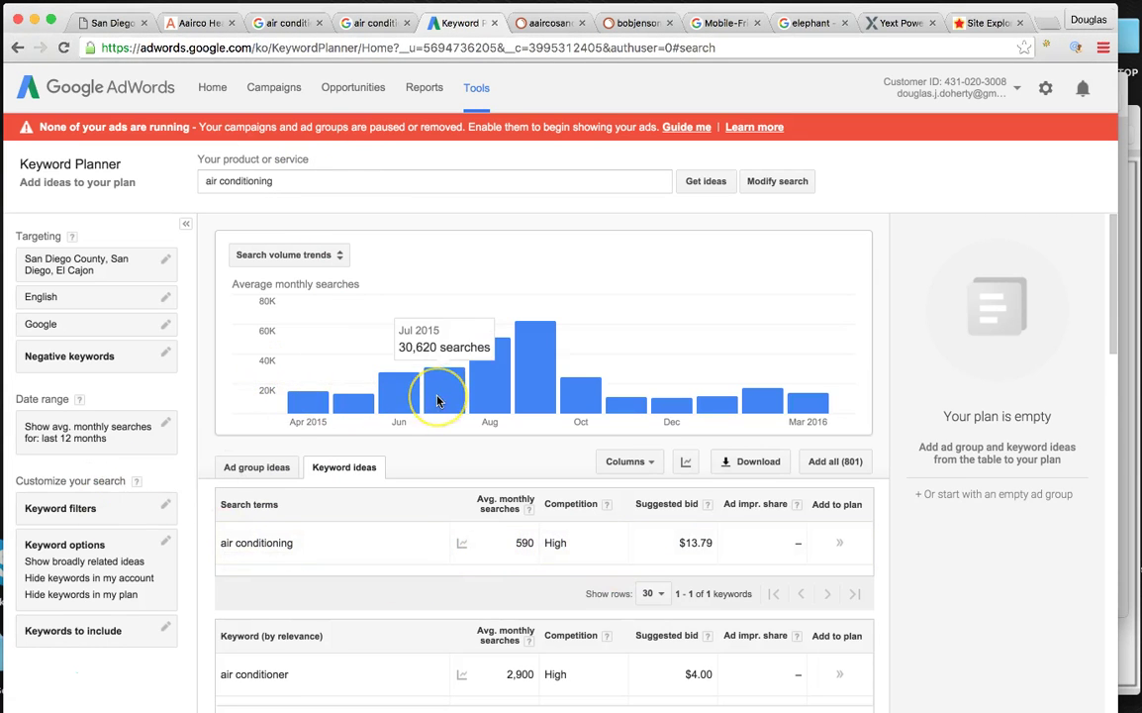
click(486, 391)
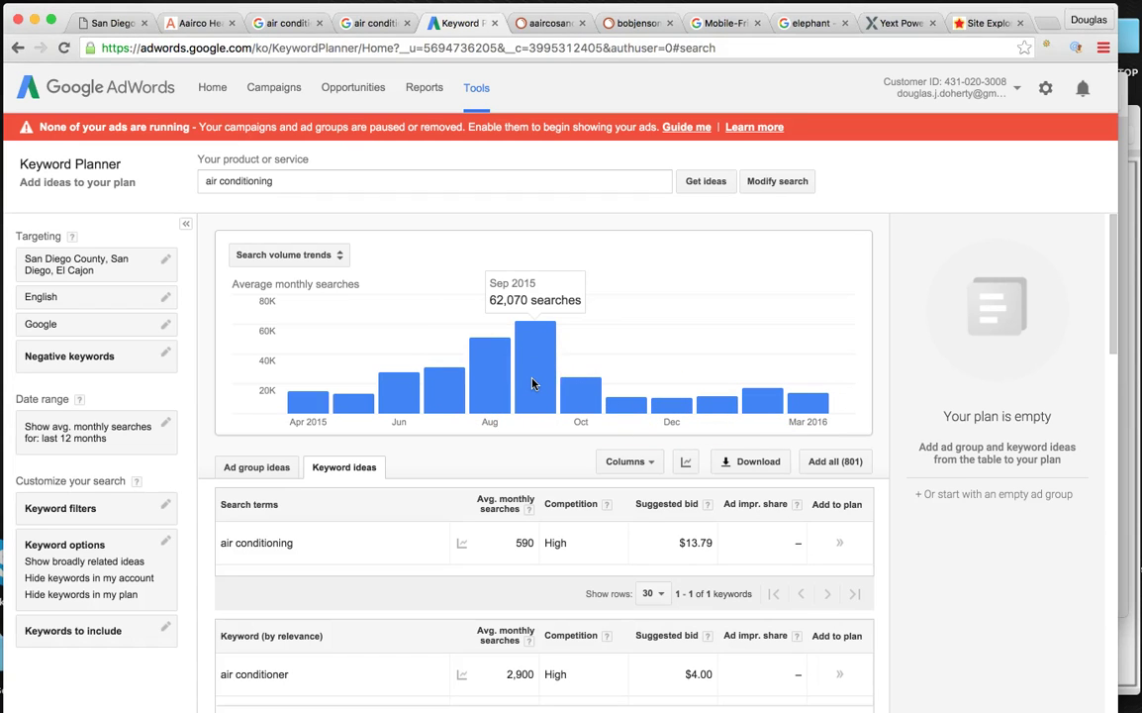
scroll(532, 385, down, 1)
click(371, 408)
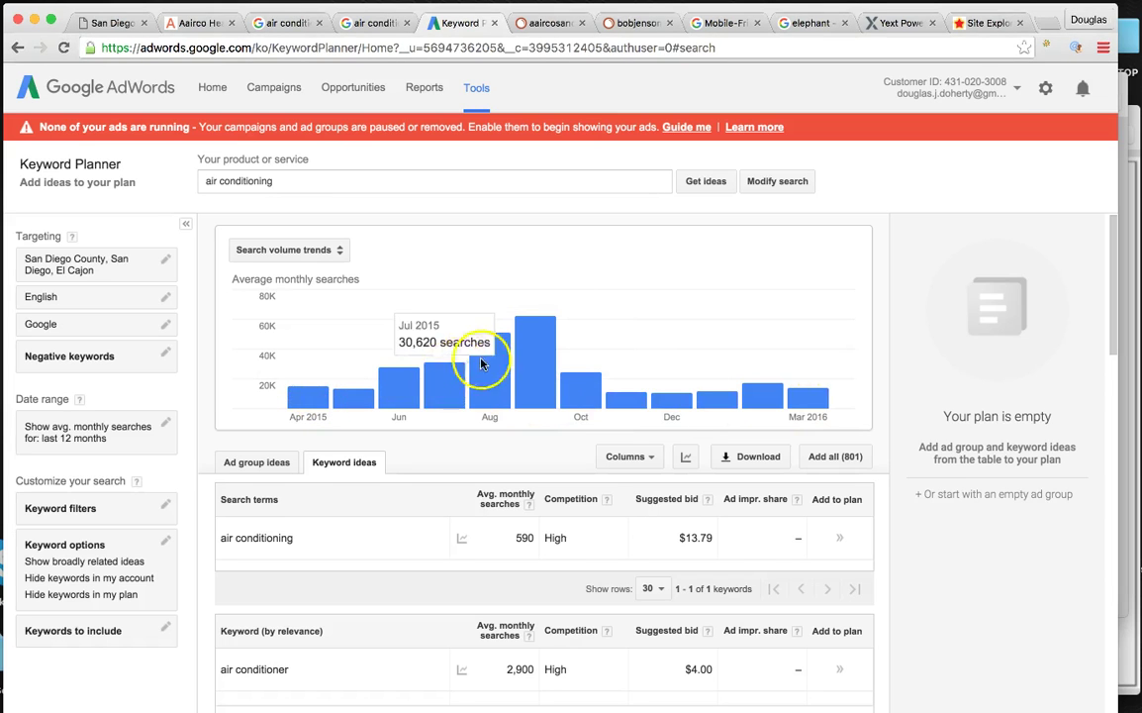
- Scroll the keyword ideas table, then return to the 'air conditioning san diego' results
scroll(478, 376, down, 1)
scroll(480, 381, down, 3)
scroll(490, 386, down, 2)
scroll(492, 387, down, 2)
scroll(492, 388, down, 4)
scroll(492, 388, down, 3)
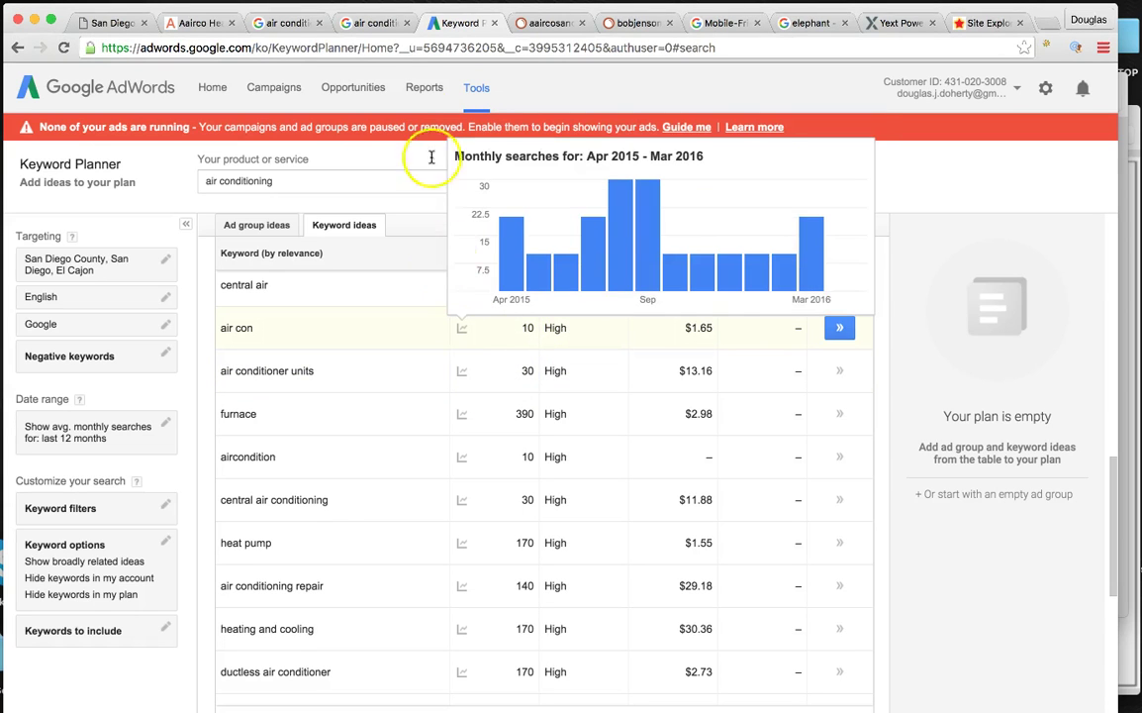
click(288, 23)
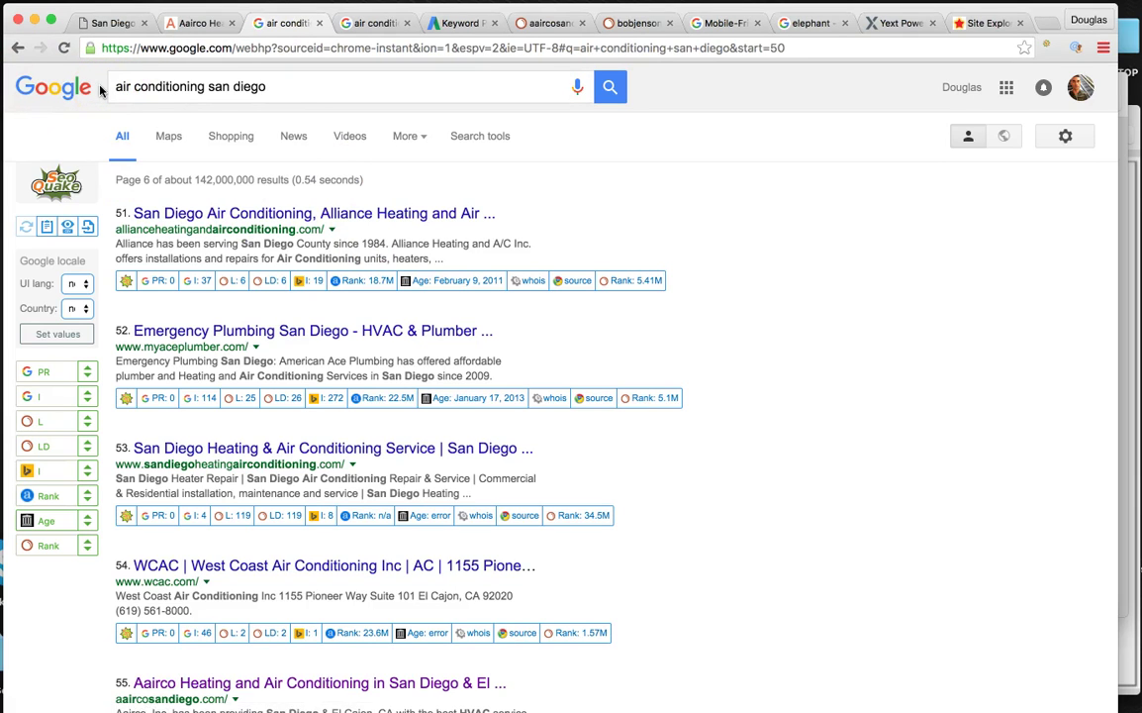
- Review Aairco's 55th-place ranking on page 6 of 'air conditioning san diego'
click(214, 153)
scroll(214, 153, down, 5)
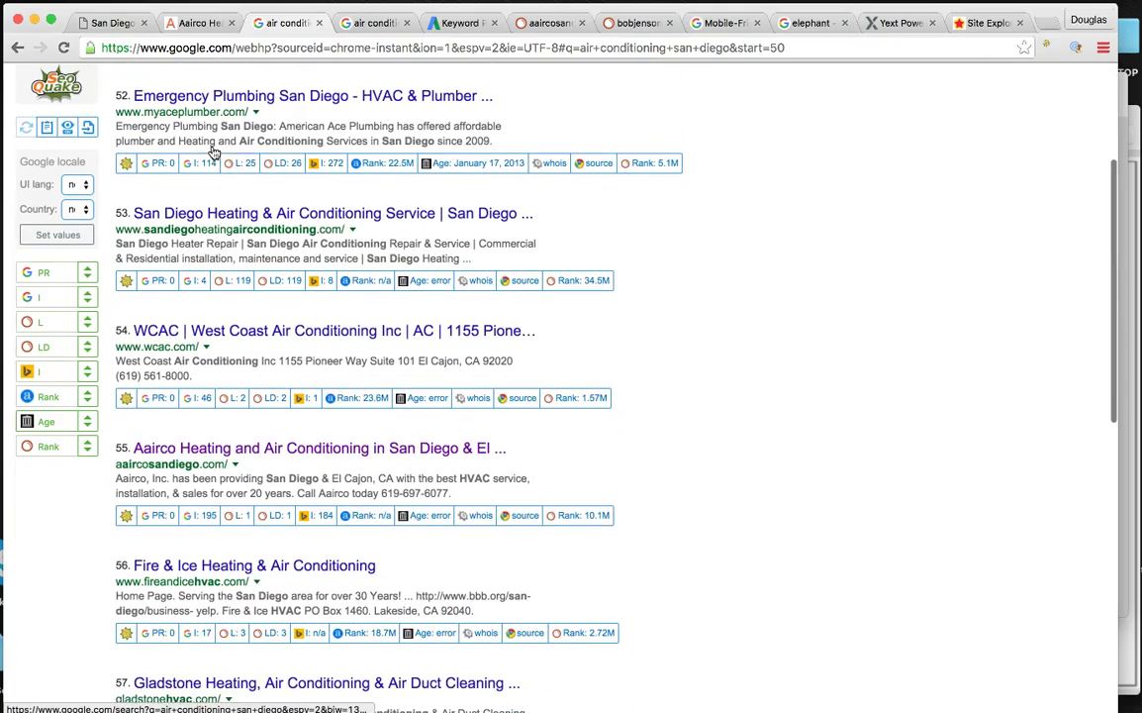
scroll(139, 451, up, 5)
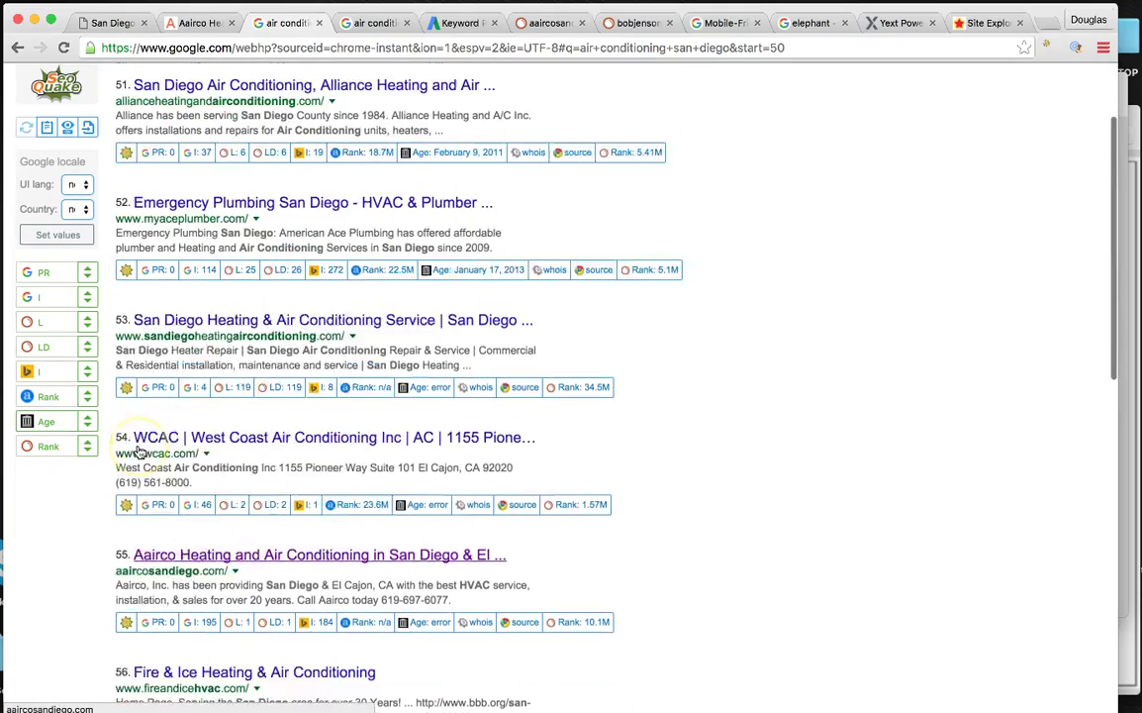
scroll(239, 463, down, 5)
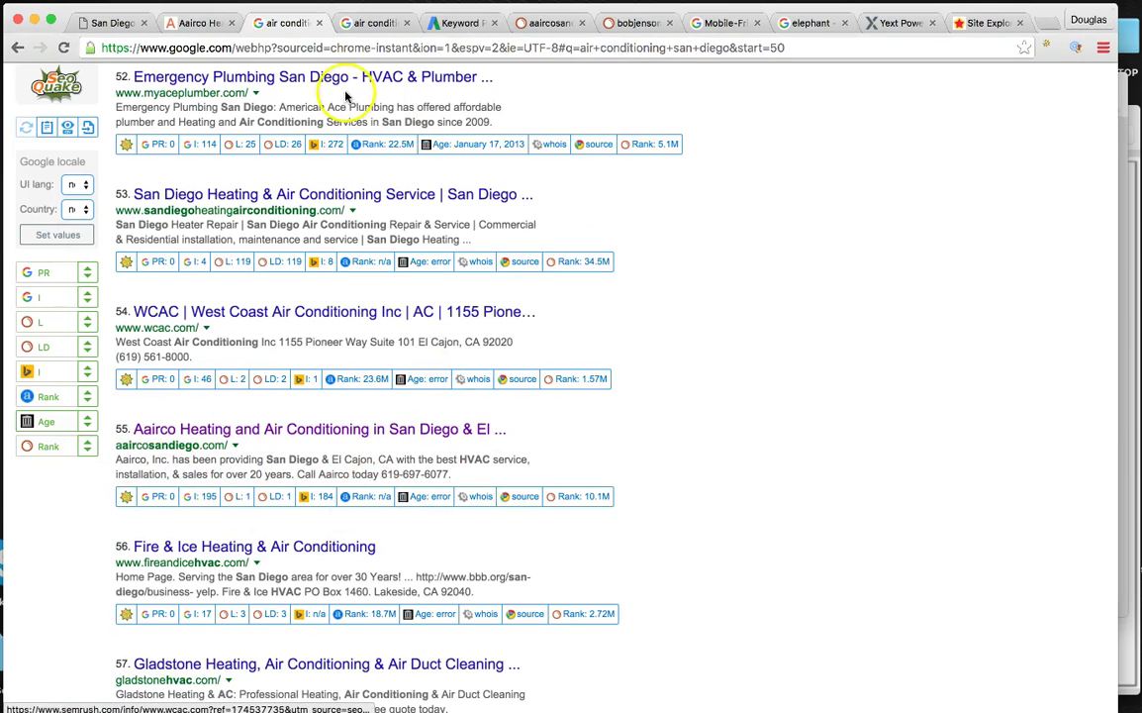
- Check Aairco's El Cajon map-pack and #10 spots, select bobjenson.com, then view SEMrush for aaircosandiego.com
click(375, 28)
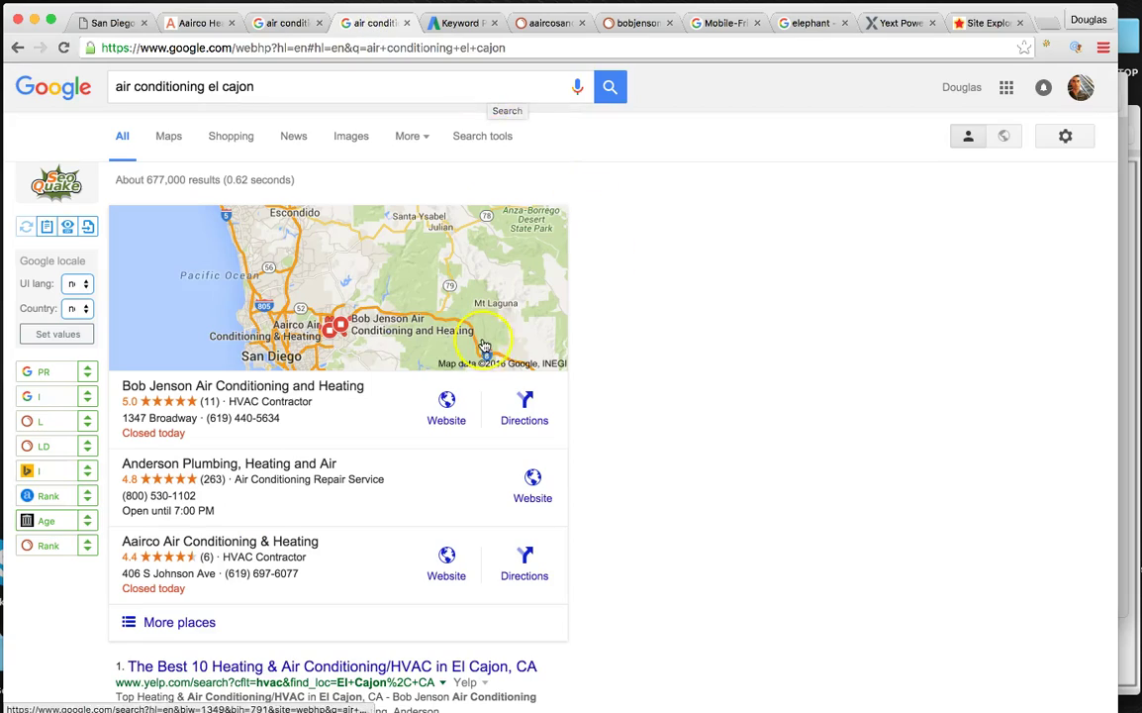
scroll(407, 344, down, 5)
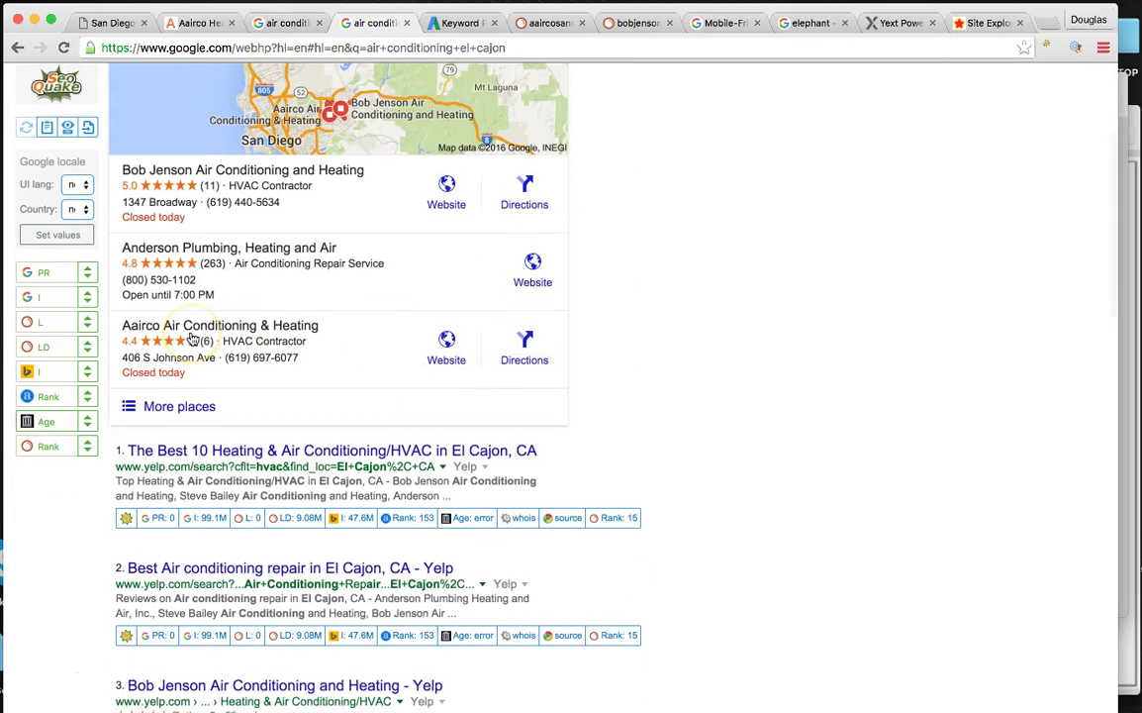
scroll(192, 338, down, 5)
scroll(192, 338, down, 7)
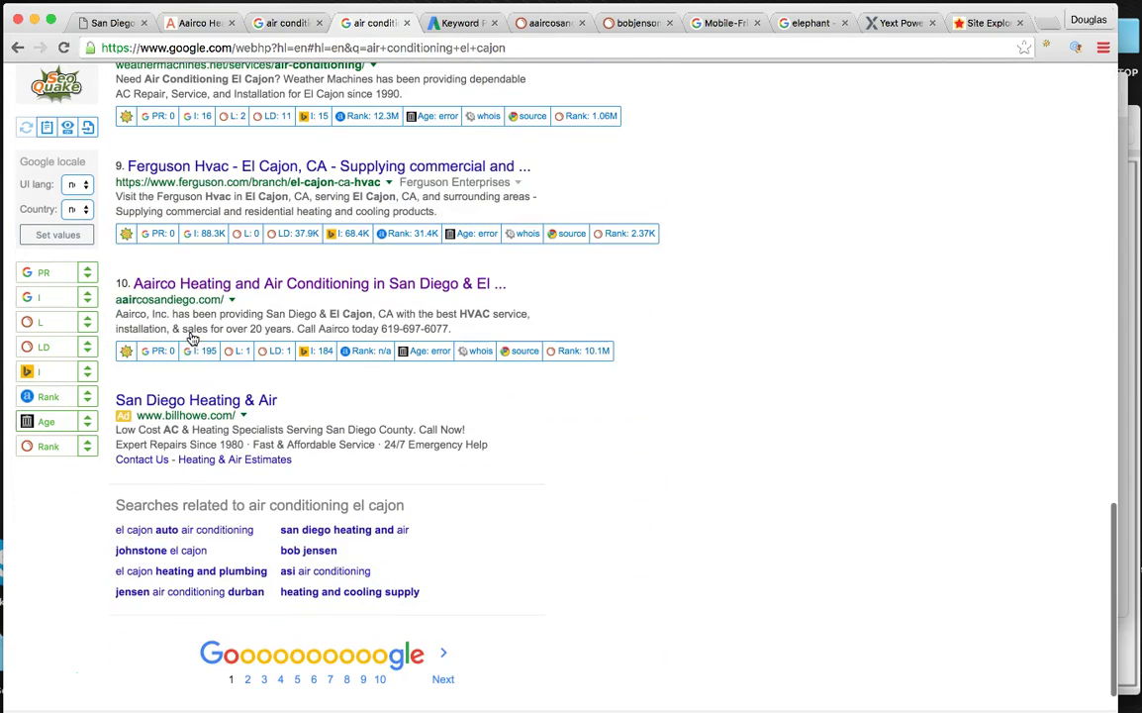
scroll(141, 298, up, 15)
triple_click(140, 297)
scroll(140, 297, up, 6)
scroll(227, 178, up, 10)
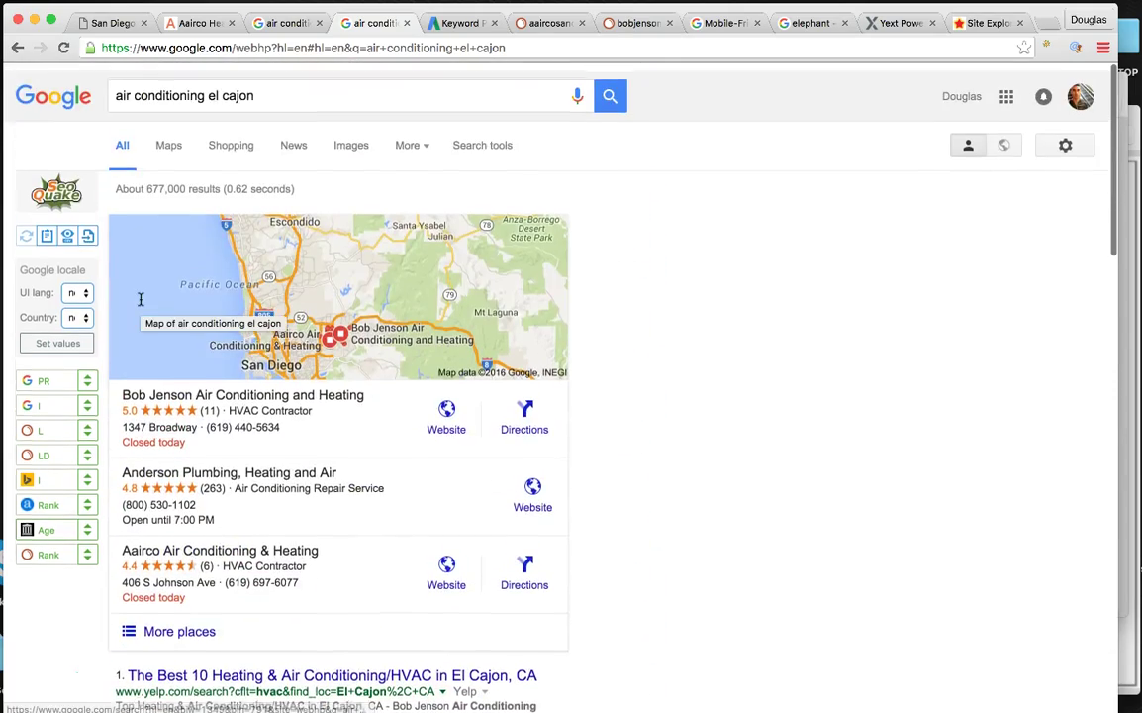
click(549, 23)
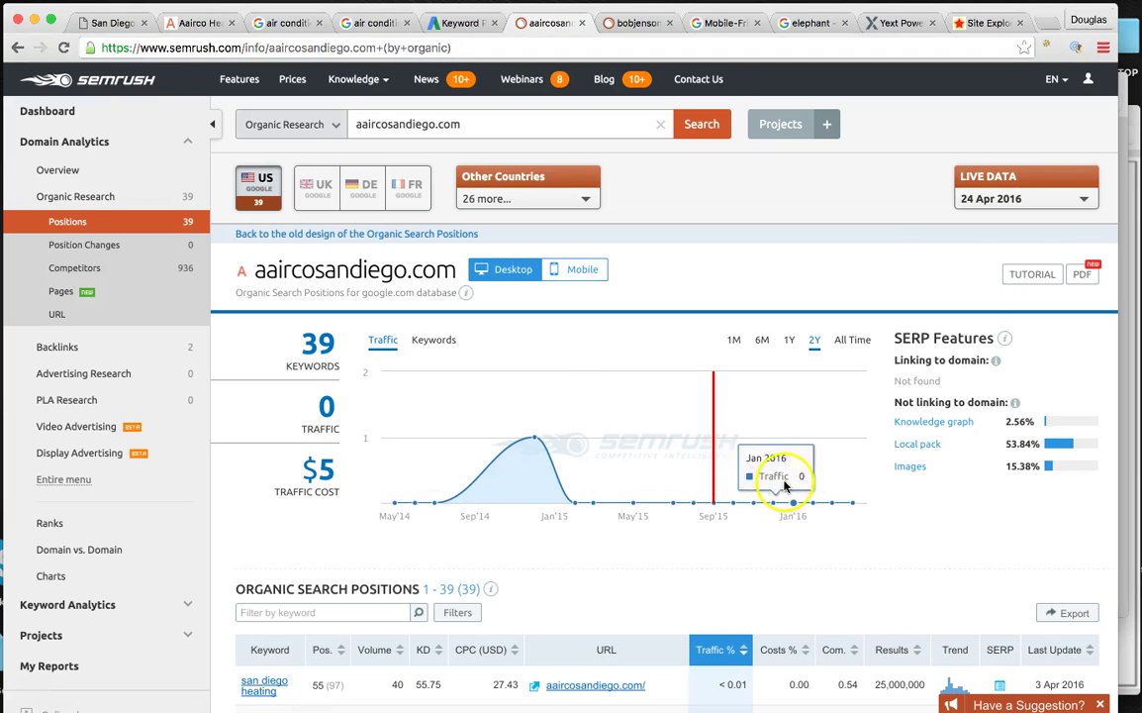
mouse_move(855, 503)
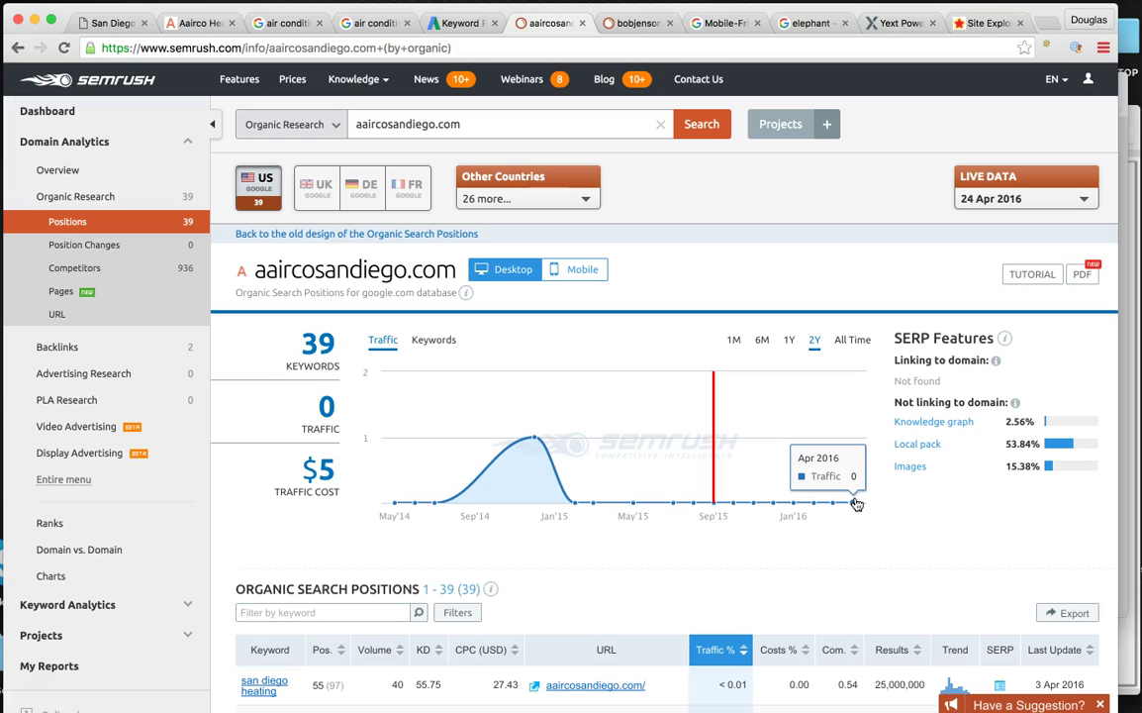
scroll(857, 505, down, 1)
click(856, 506)
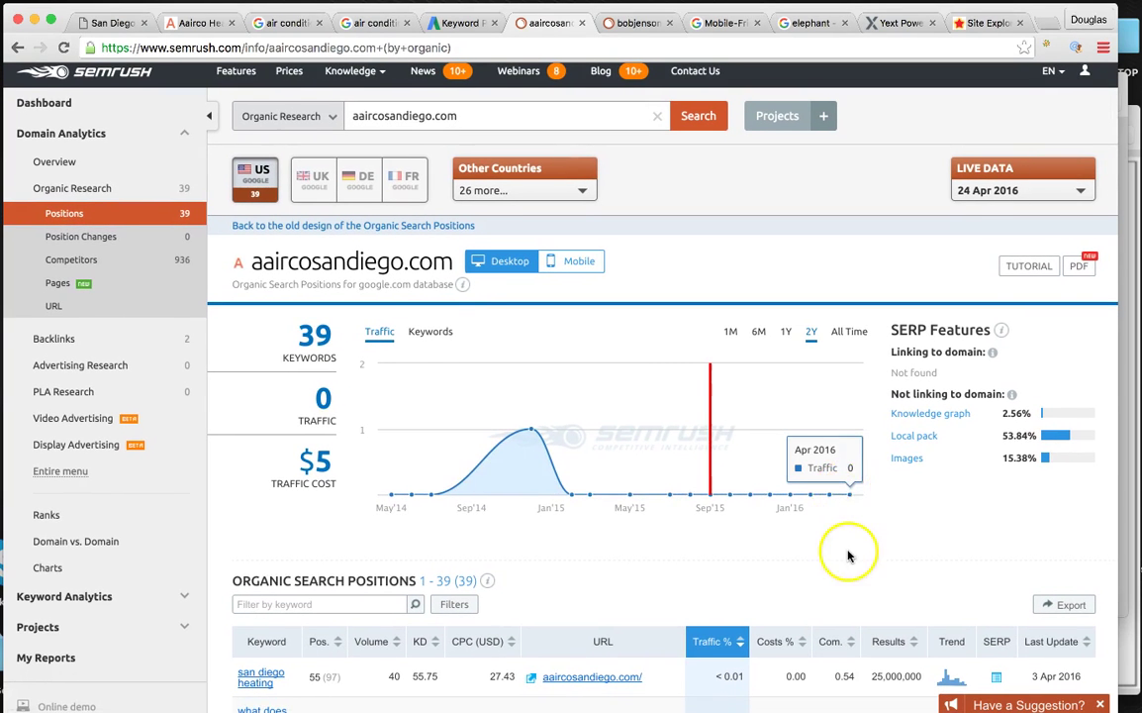
scroll(803, 506, down, 1)
scroll(726, 476, up, 2)
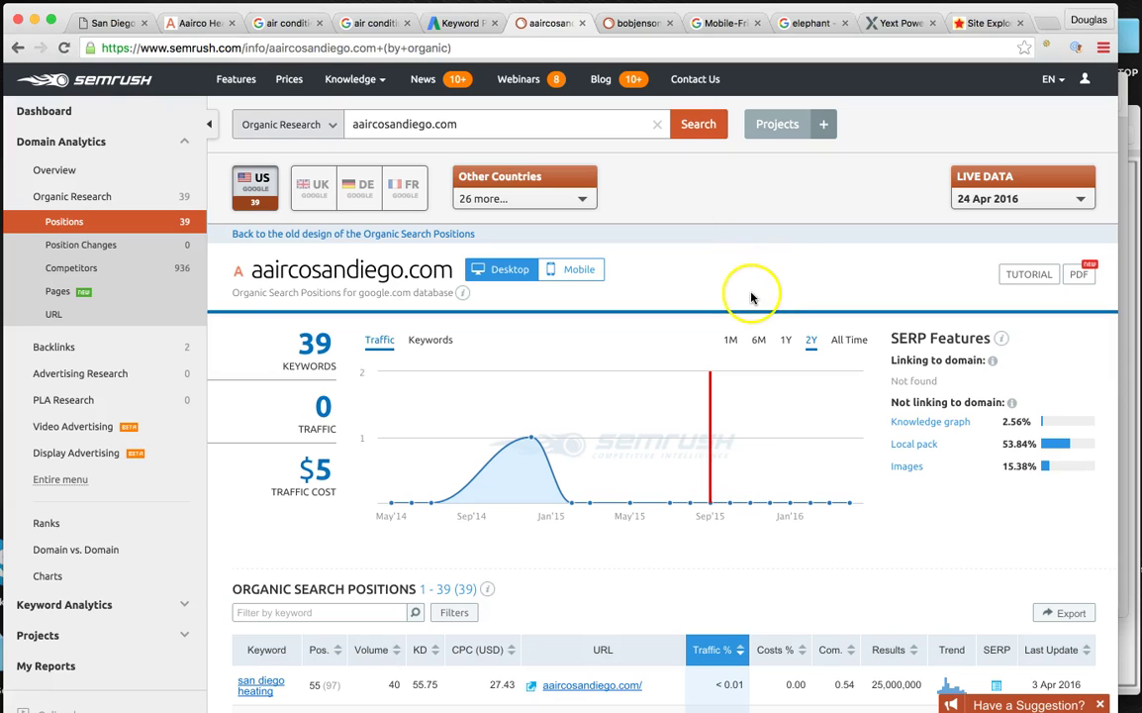
- View bobjenson.com's SEMrush organic report: 470 keywords, 242 traffic, $5.3K traffic cost
click(634, 22)
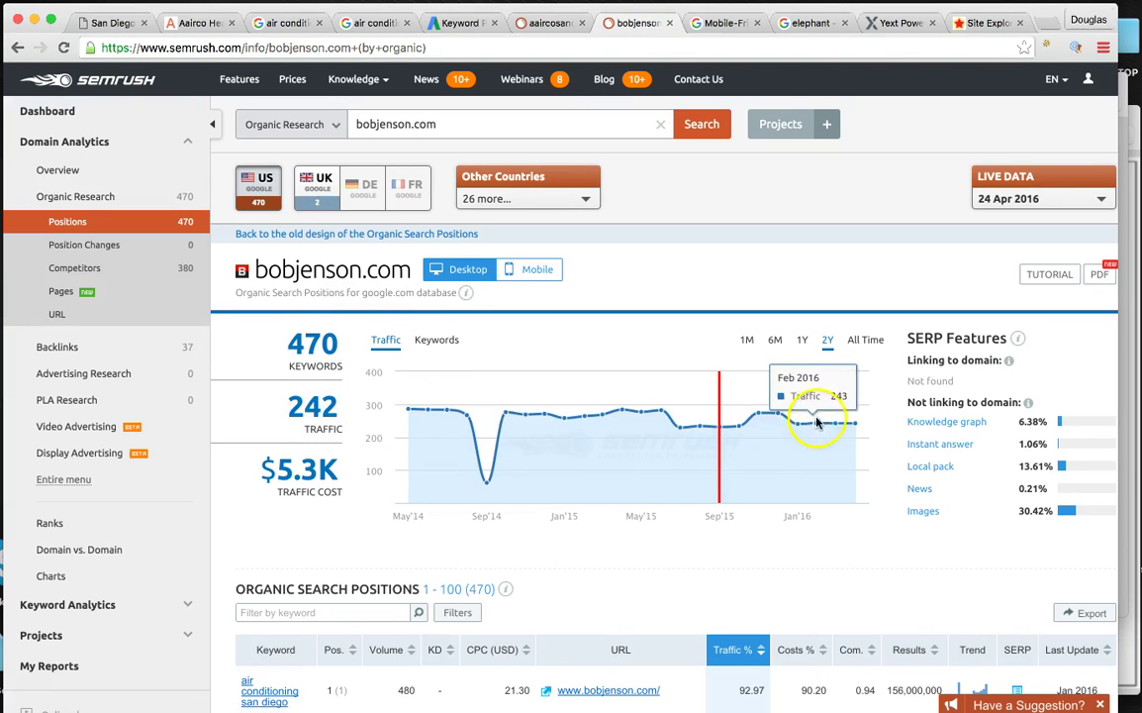
mouse_move(817, 423)
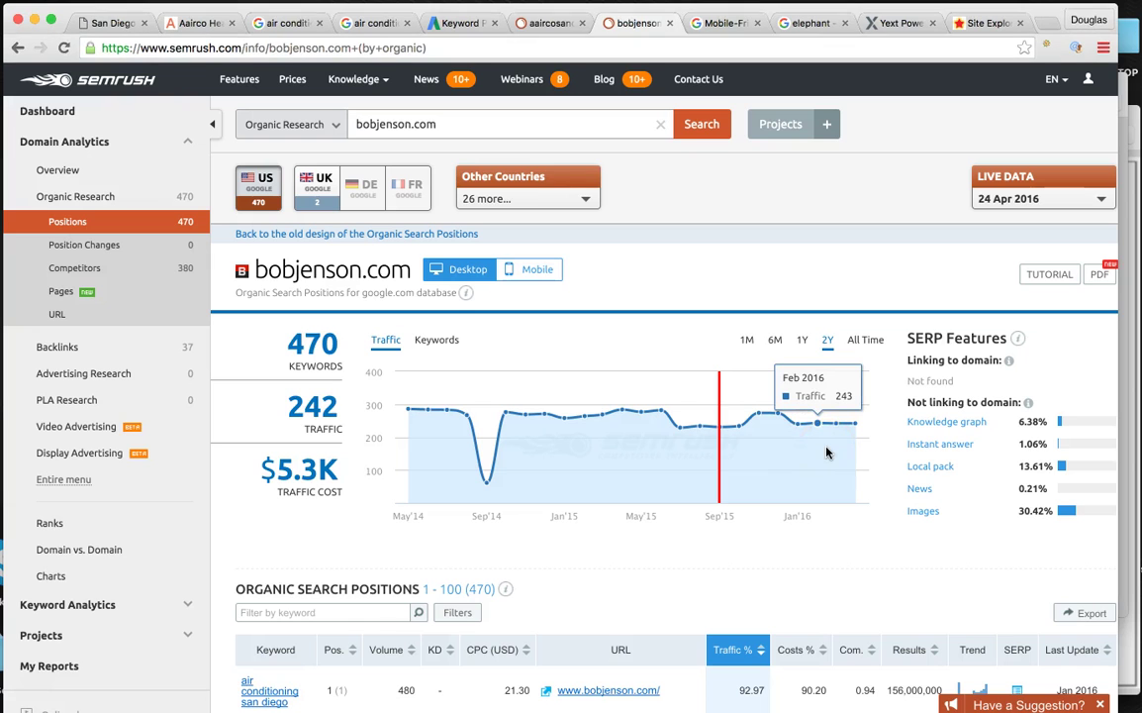
scroll(827, 452, down, 1)
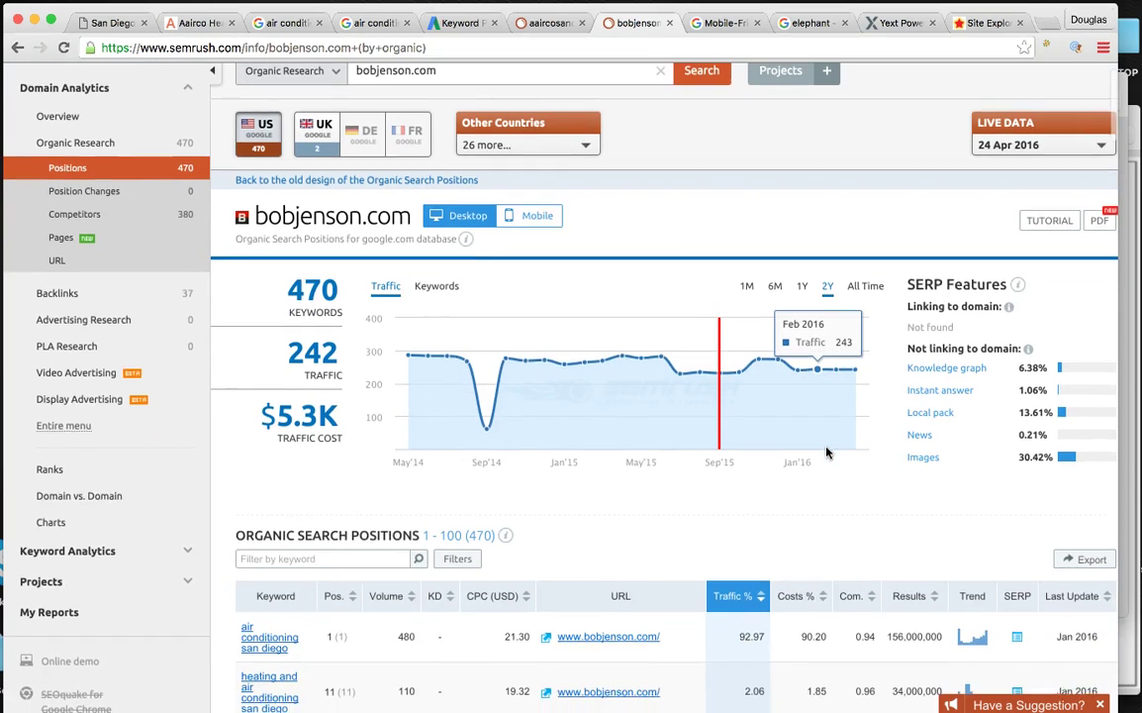
scroll(312, 331, up, 1)
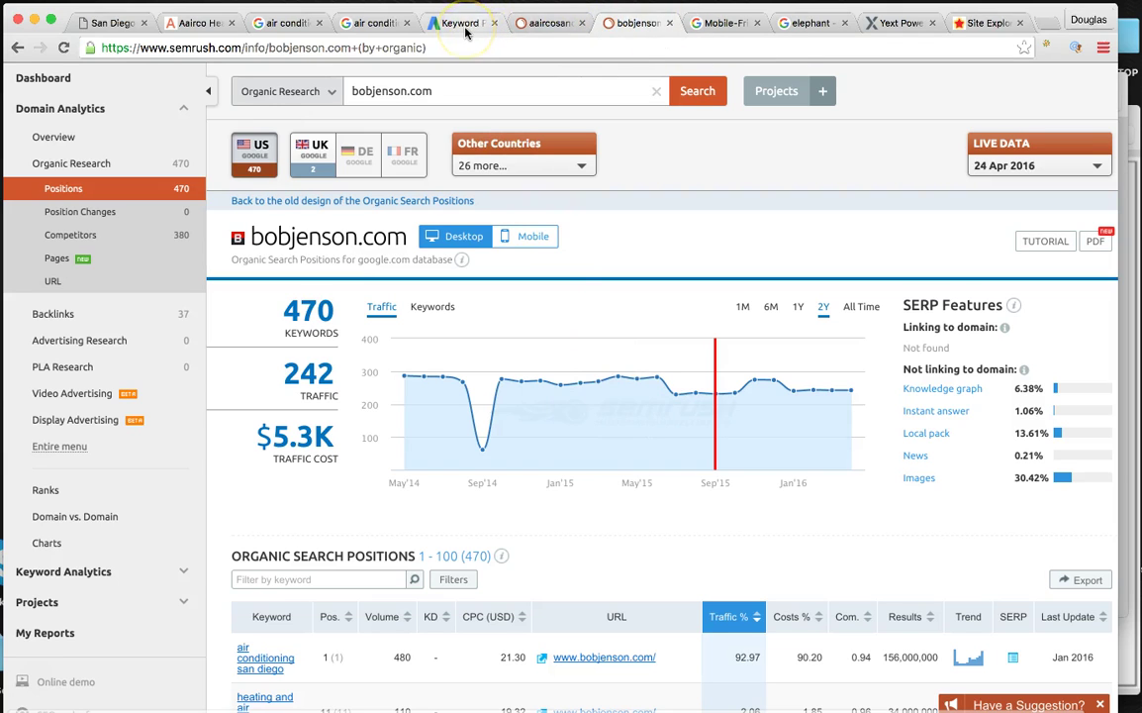
- Review the 'Awesome! This page is mobile-friendly' result for aaircosandiego.com
click(715, 23)
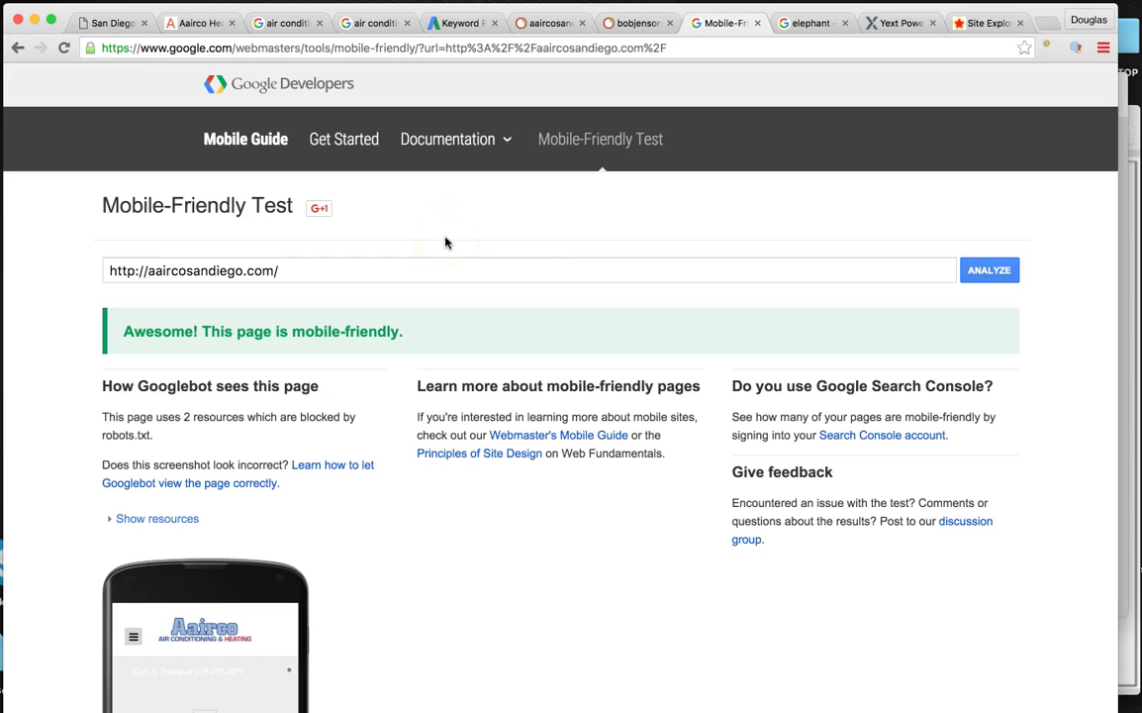
click(389, 255)
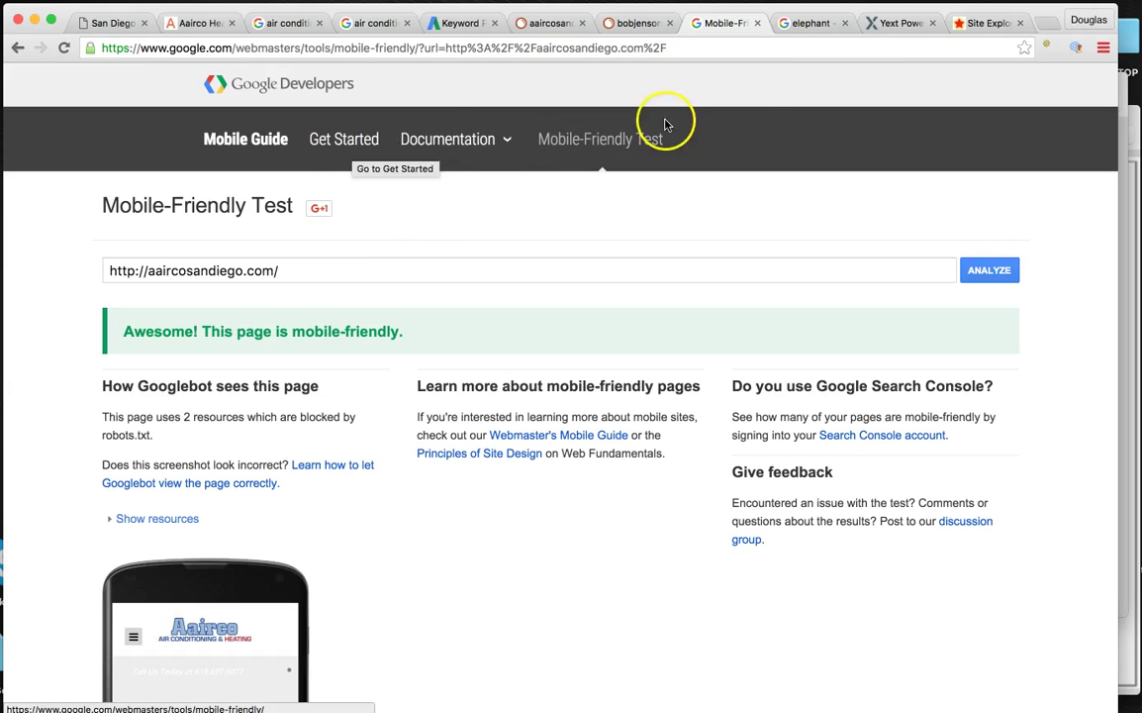
- Return to the Aairco homepage and scroll through its services and brand logos
click(804, 23)
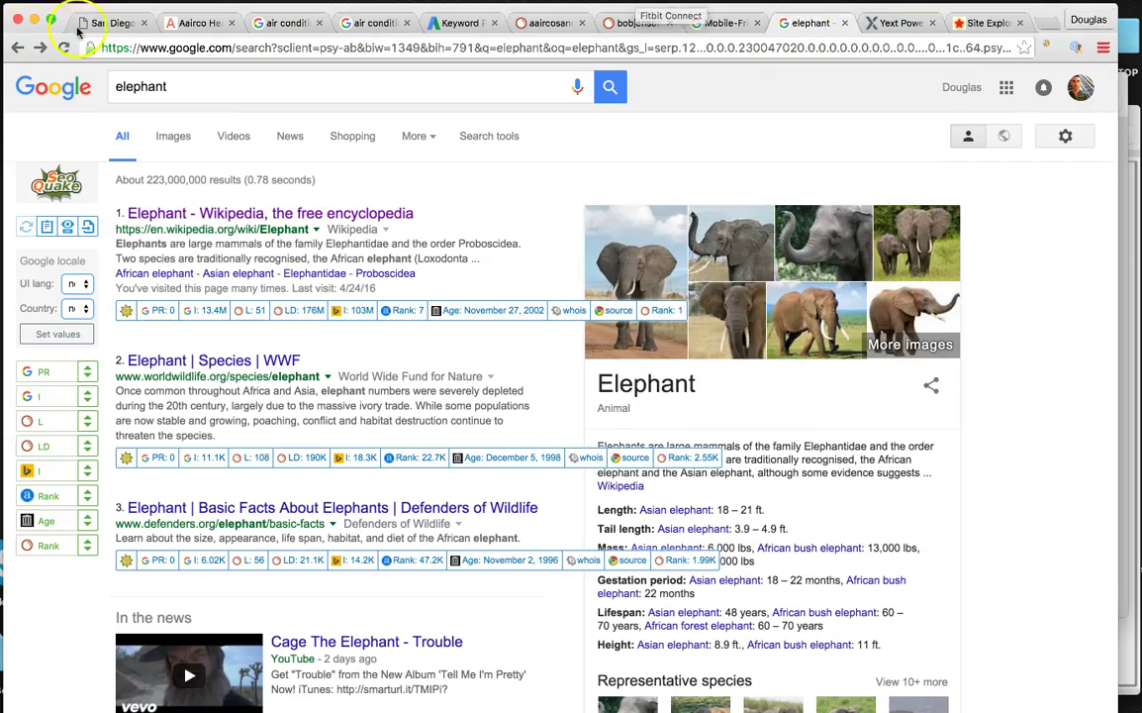
click(165, 22)
scroll(381, 143, down, 10)
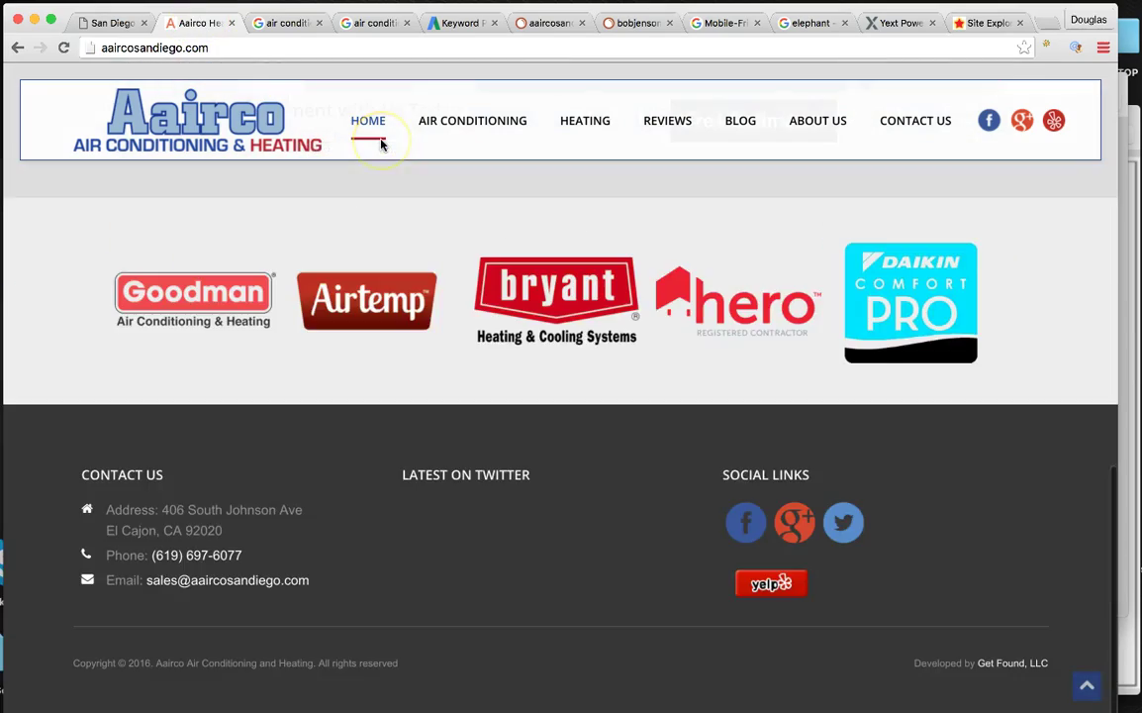
click(381, 144)
scroll(381, 144, down, 3)
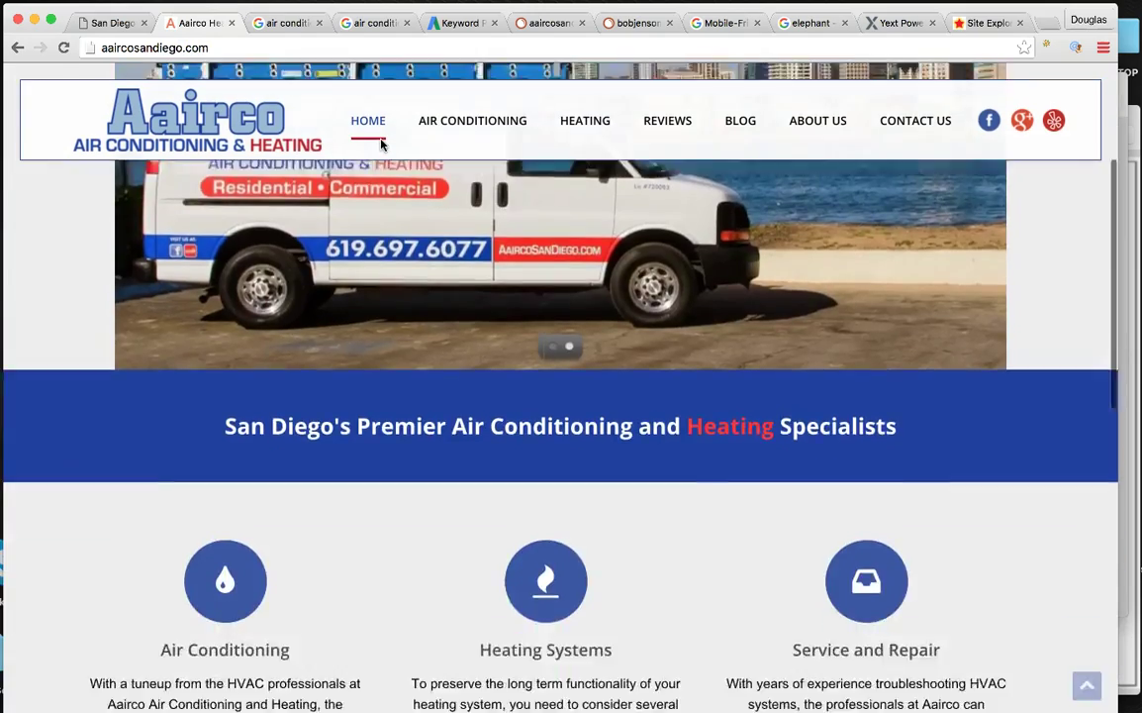
scroll(381, 145, down, 5)
scroll(381, 144, up, 2)
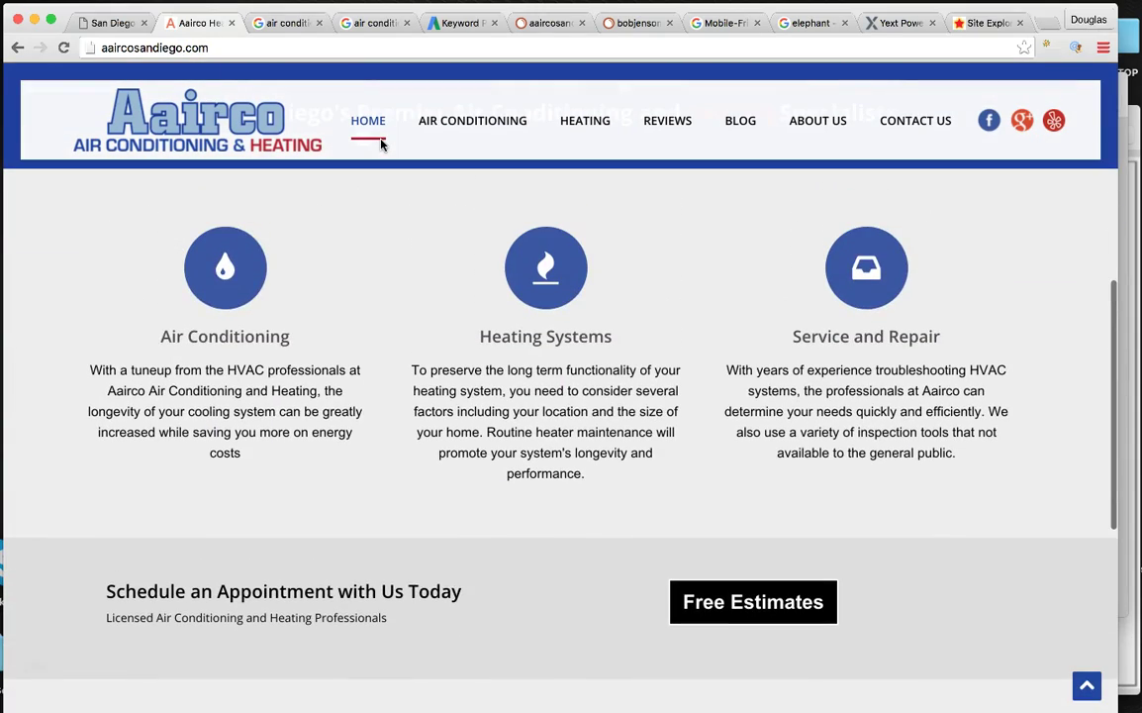
scroll(381, 145, up, 5)
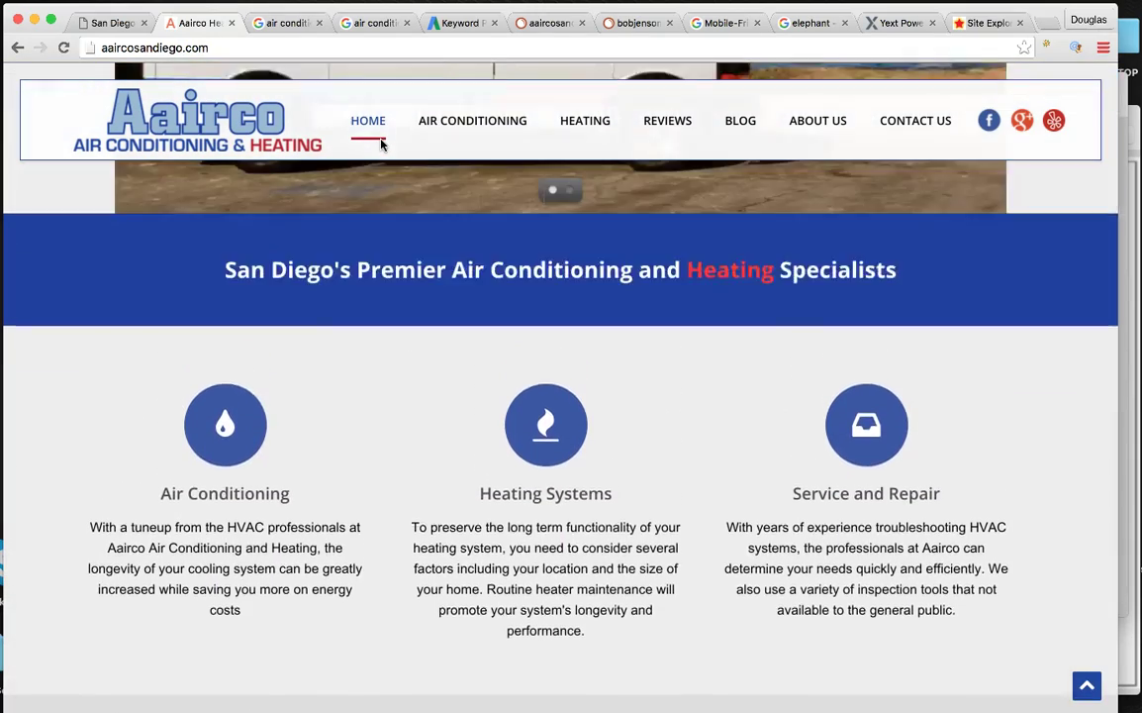
scroll(509, 294, down, 5)
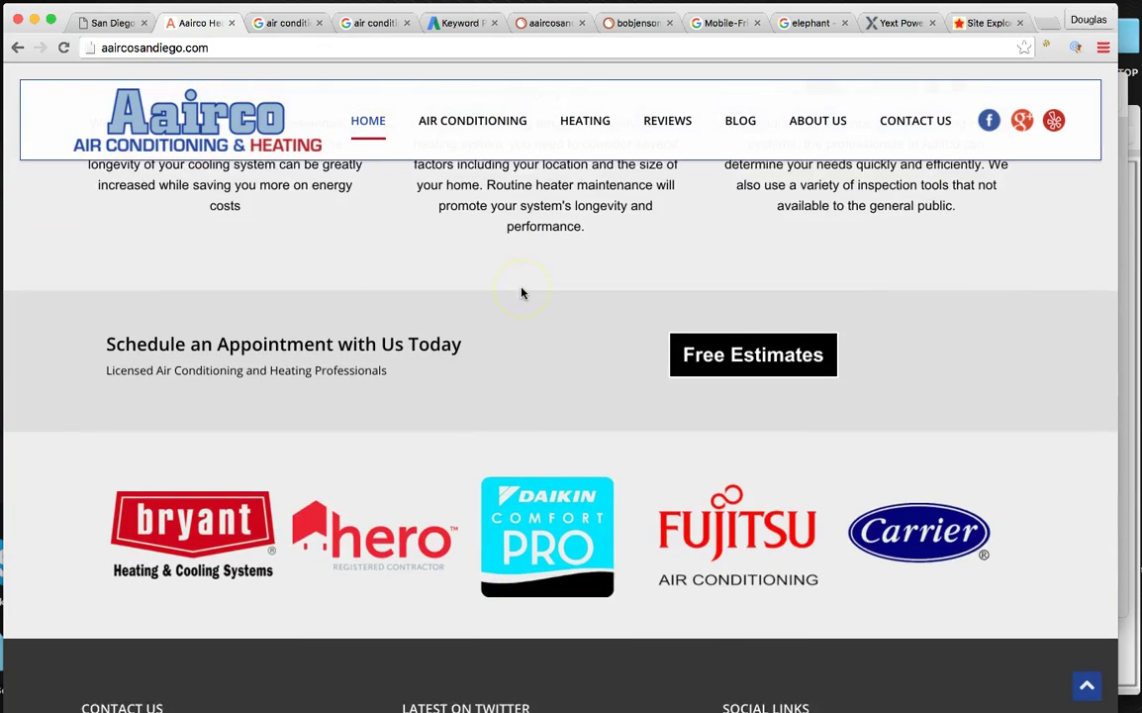
scroll(523, 293, up, 1)
scroll(523, 293, up, 1)
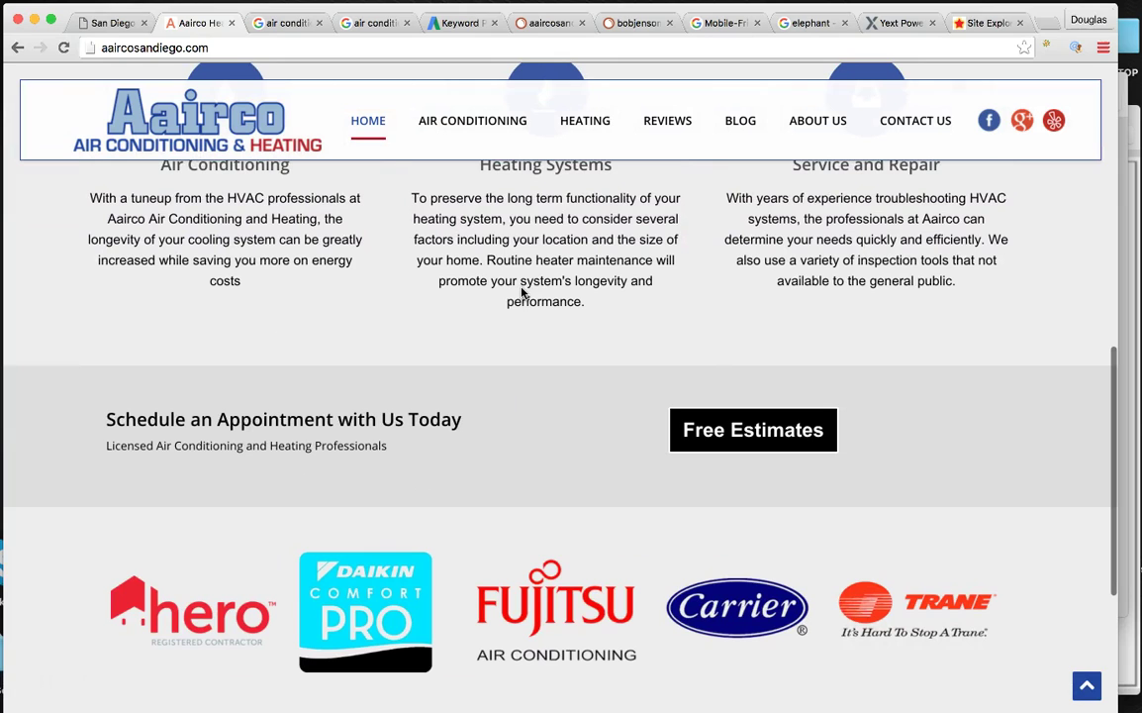
scroll(807, 336, up, 3)
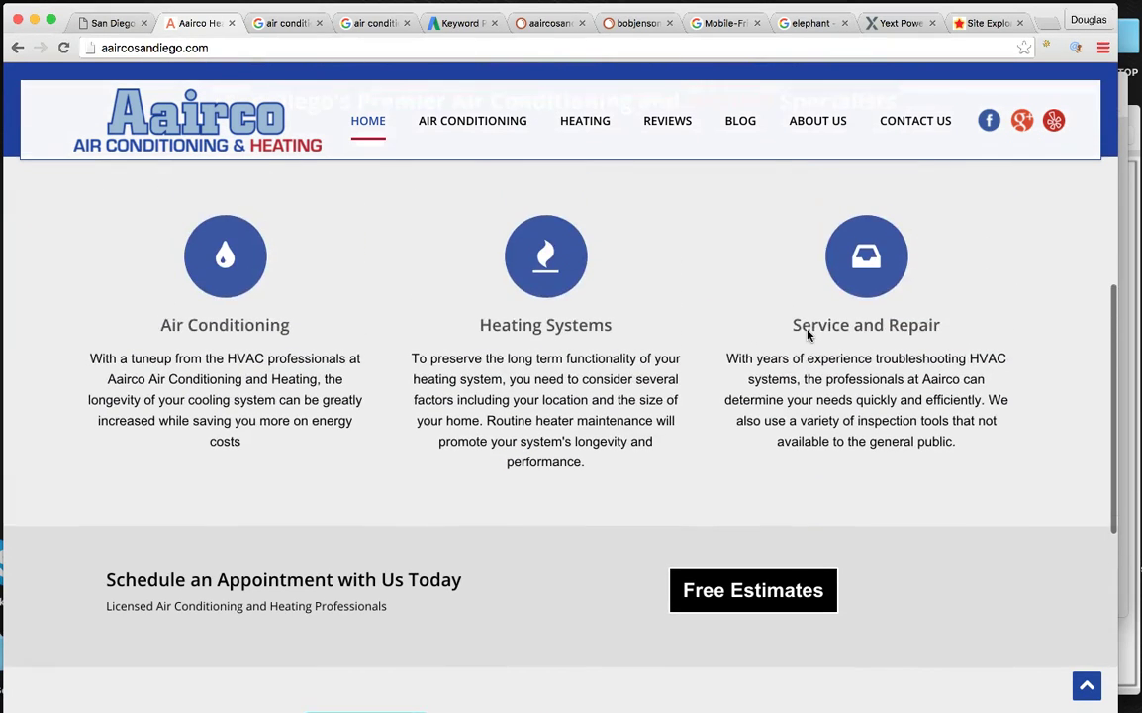
click(742, 346)
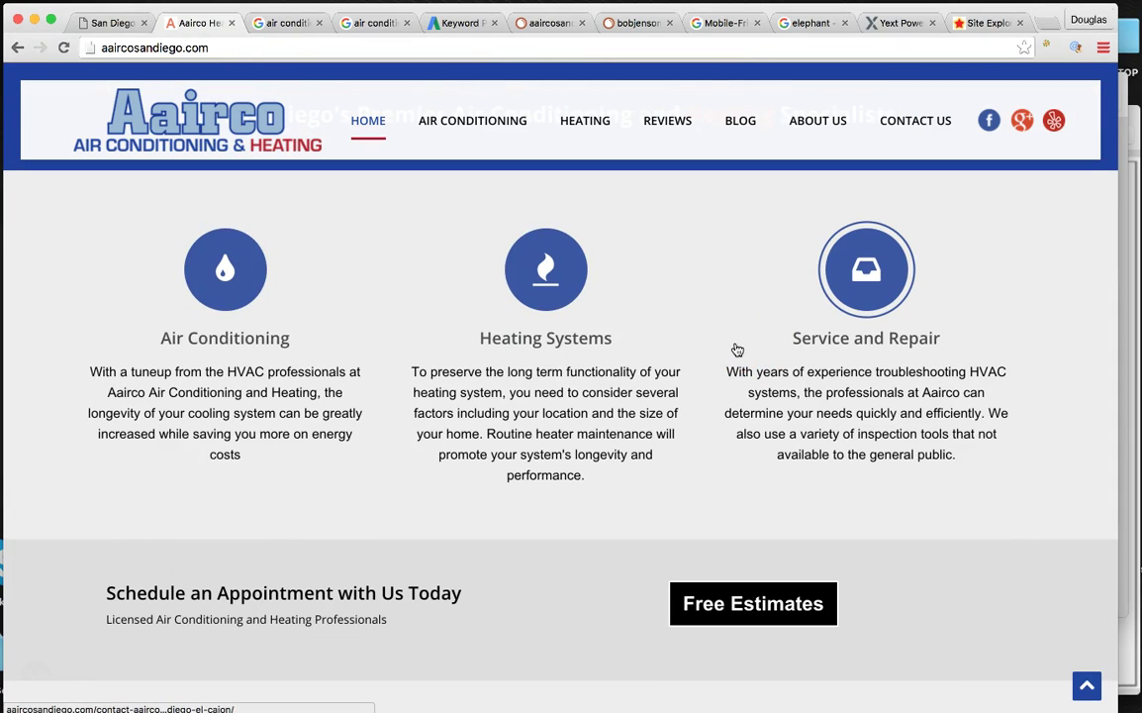
- Scroll to Aairco's contact footer and back up, then bring up Google's 'elephant' results
scroll(737, 349, up, 5)
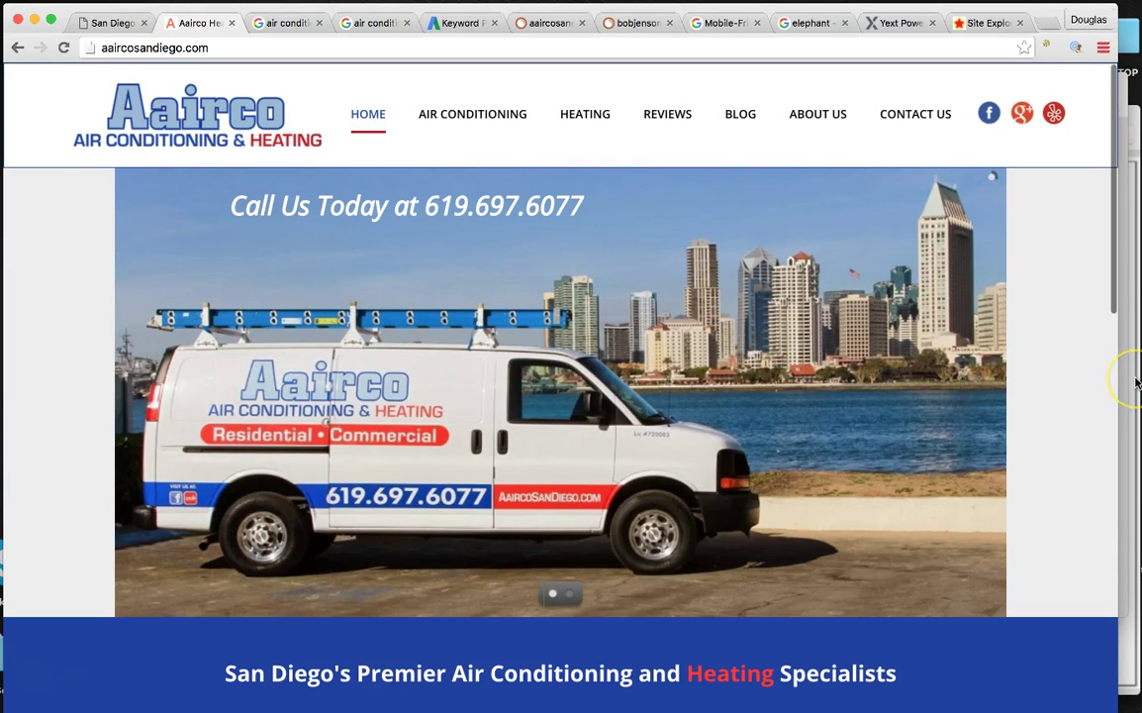
scroll(874, 443, down, 4)
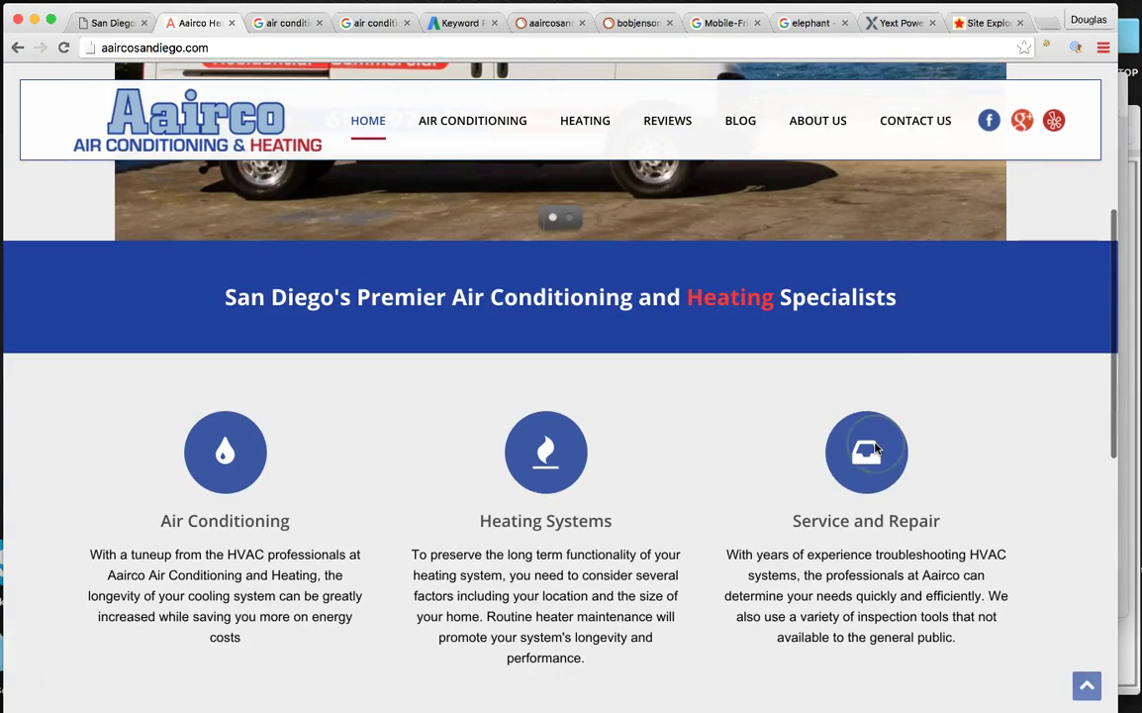
scroll(875, 447, down, 1)
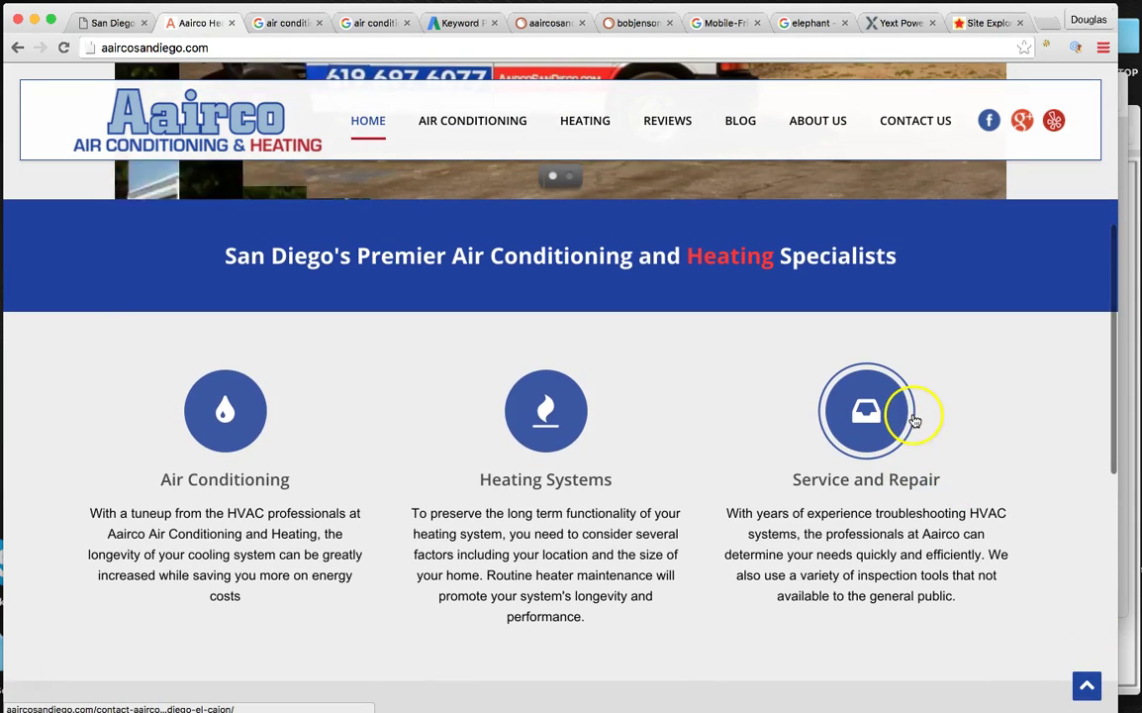
scroll(835, 396, down, 1)
scroll(805, 387, down, 6)
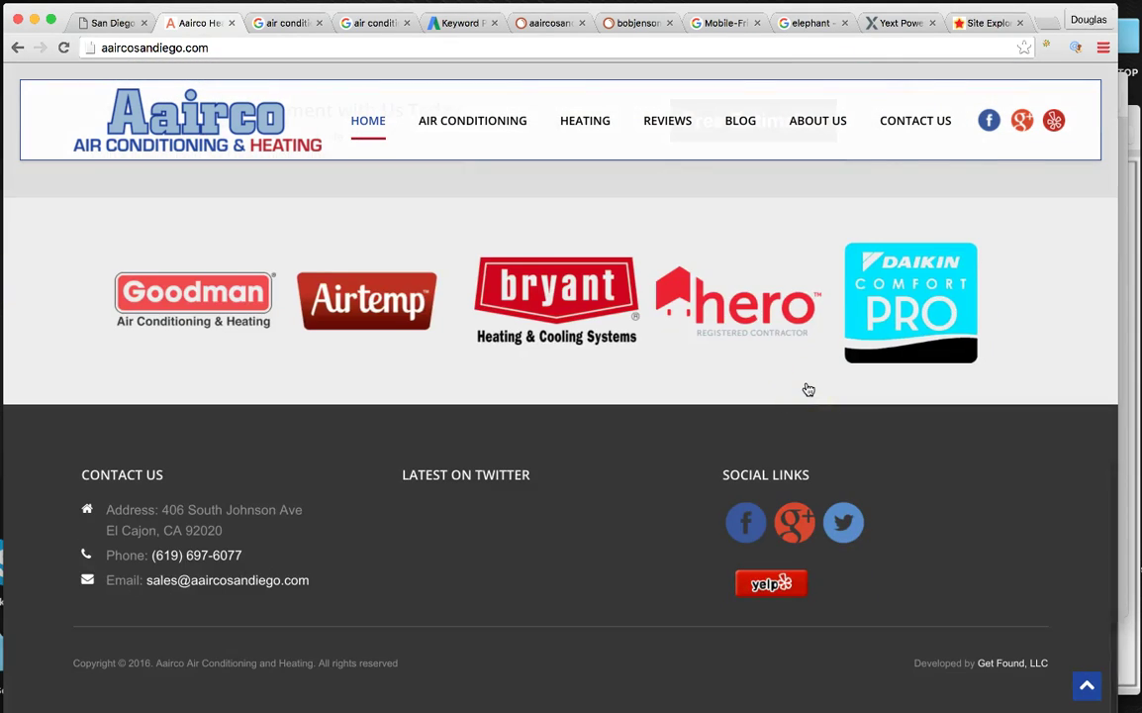
scroll(807, 388, up, 1)
scroll(807, 389, up, 5)
scroll(806, 390, up, 6)
scroll(713, 396, up, 5)
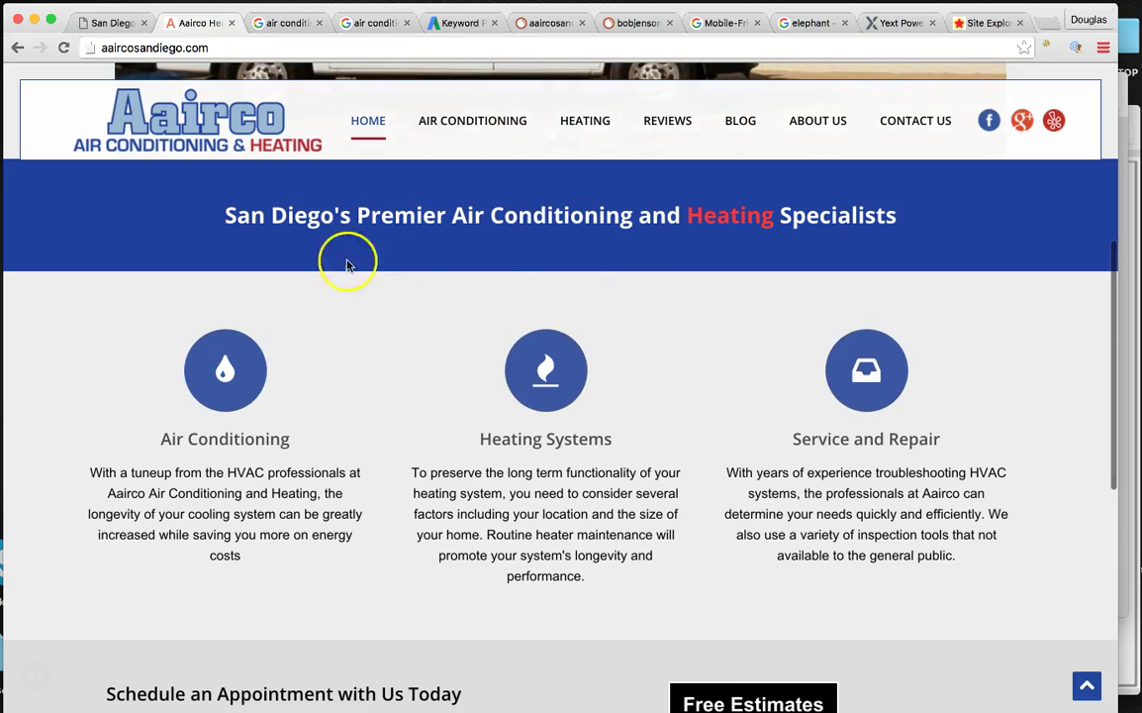
scroll(557, 226, up, 3)
scroll(557, 225, up, 2)
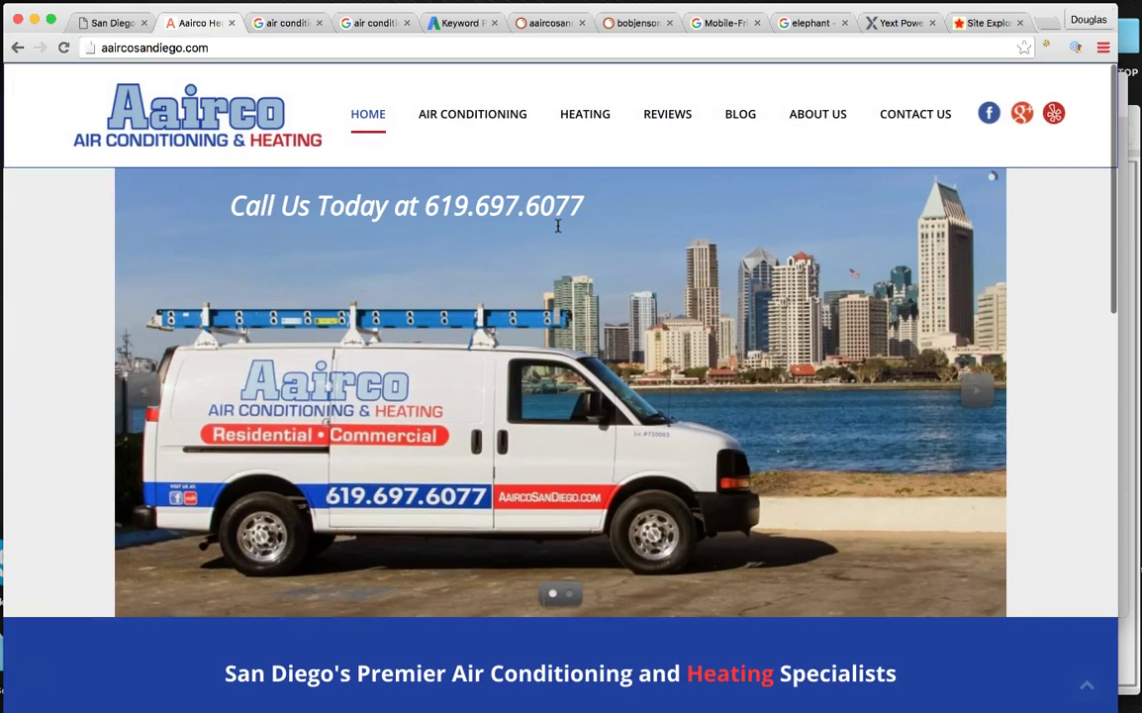
click(797, 24)
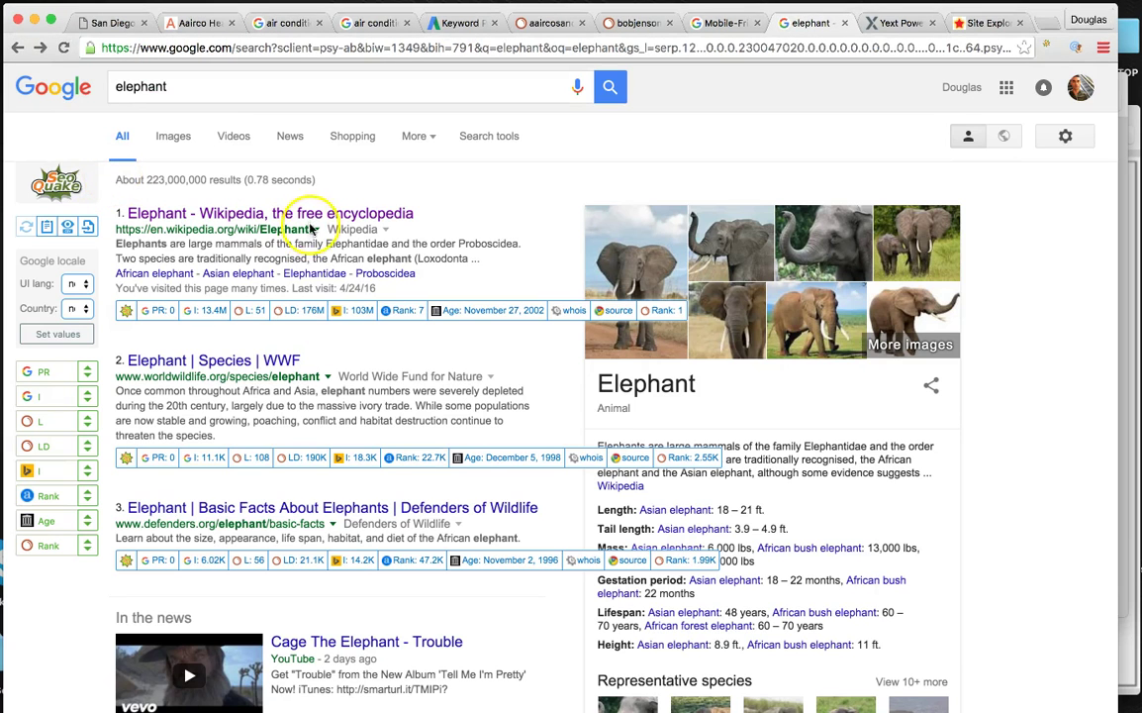
- Open the Wikipedia Elephant article and scroll down through it
click(307, 214)
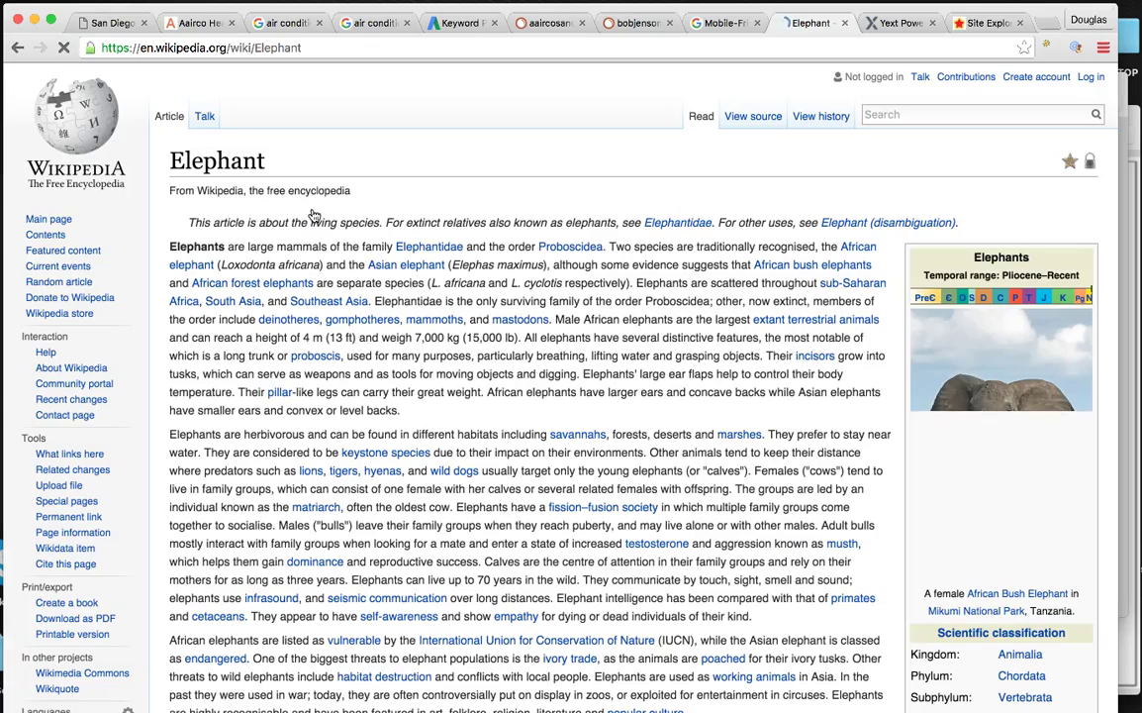
scroll(511, 360, down, 3)
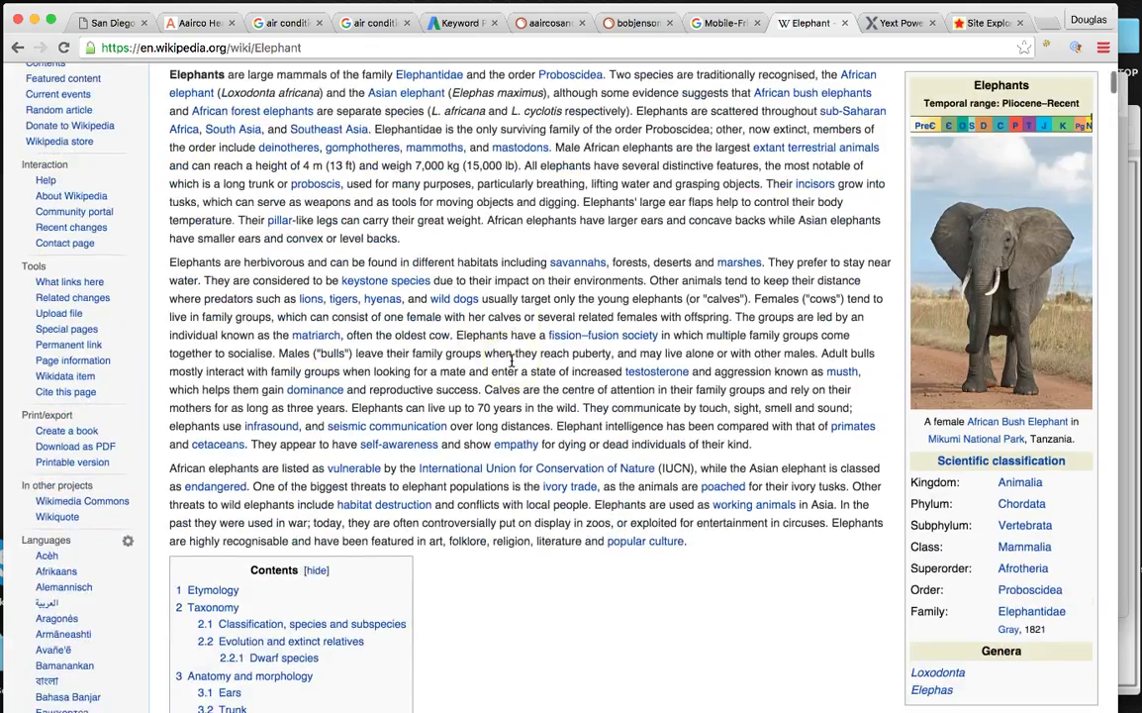
scroll(511, 359, down, 4)
scroll(512, 359, down, 4)
scroll(511, 359, down, 8)
scroll(511, 359, down, 4)
scroll(512, 359, down, 4)
scroll(512, 359, down, 8)
scroll(511, 359, down, 10)
scroll(512, 359, down, 10)
scroll(512, 359, down, 10)
scroll(511, 359, down, 10)
scroll(511, 359, down, 10)
scroll(511, 361, down, 5)
scroll(512, 362, down, 10)
scroll(512, 362, down, 10)
scroll(512, 361, down, 10)
scroll(512, 362, down, 6)
scroll(511, 362, down, 10)
scroll(511, 362, down, 10)
scroll(512, 362, down, 7)
scroll(512, 362, down, 5)
scroll(512, 362, down, 10)
- Scroll back up the Elephant article, then return to the Aairco homepage
scroll(511, 362, up, 15)
scroll(512, 361, up, 10)
scroll(511, 361, up, 15)
scroll(512, 361, up, 10)
scroll(511, 361, up, 10)
click(514, 358)
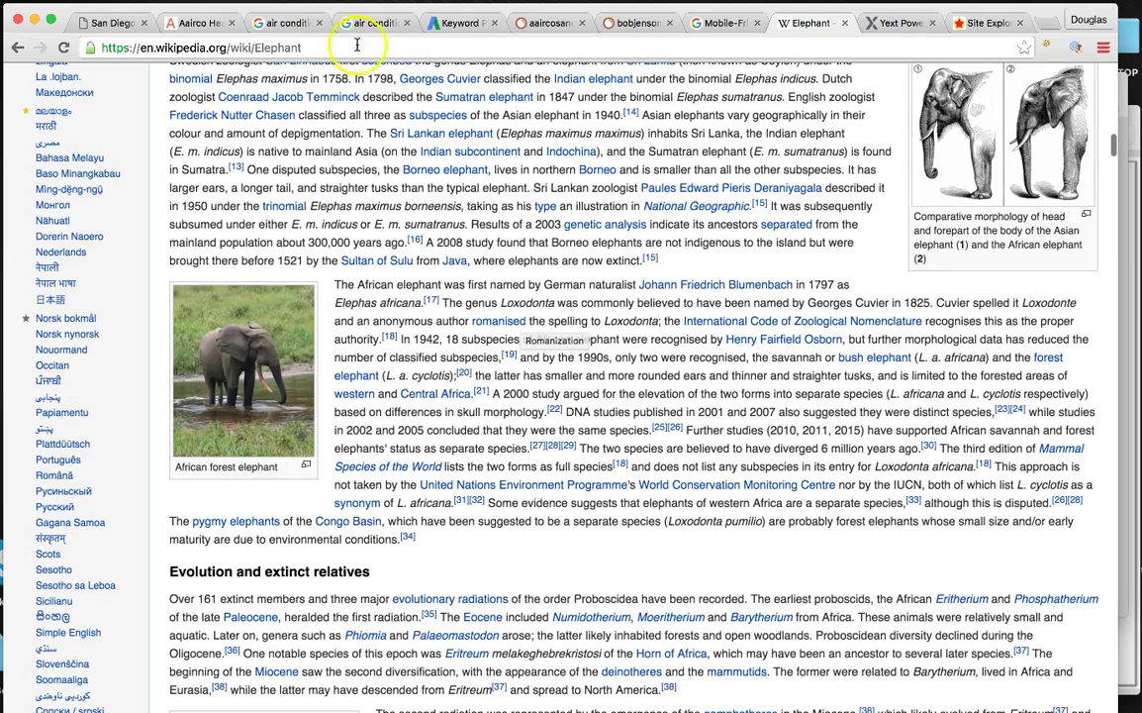
click(207, 23)
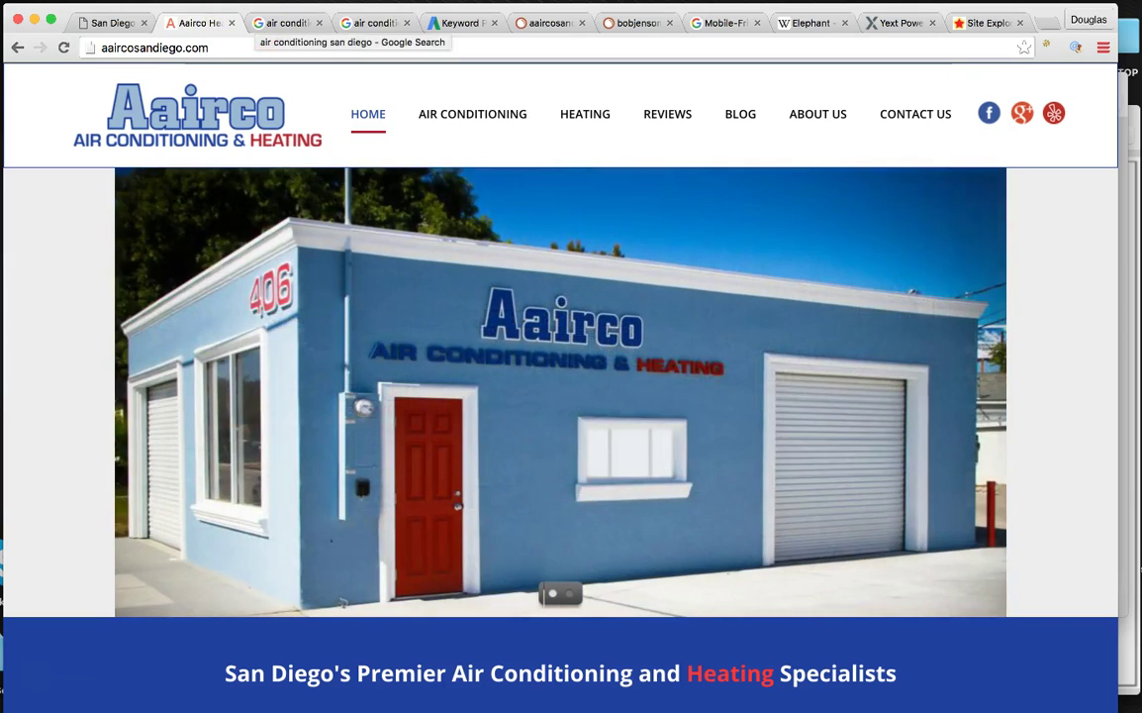
- Scroll through Aairco's Yext PowerListings scan showing a 26% error rate and wrong addresses
click(898, 23)
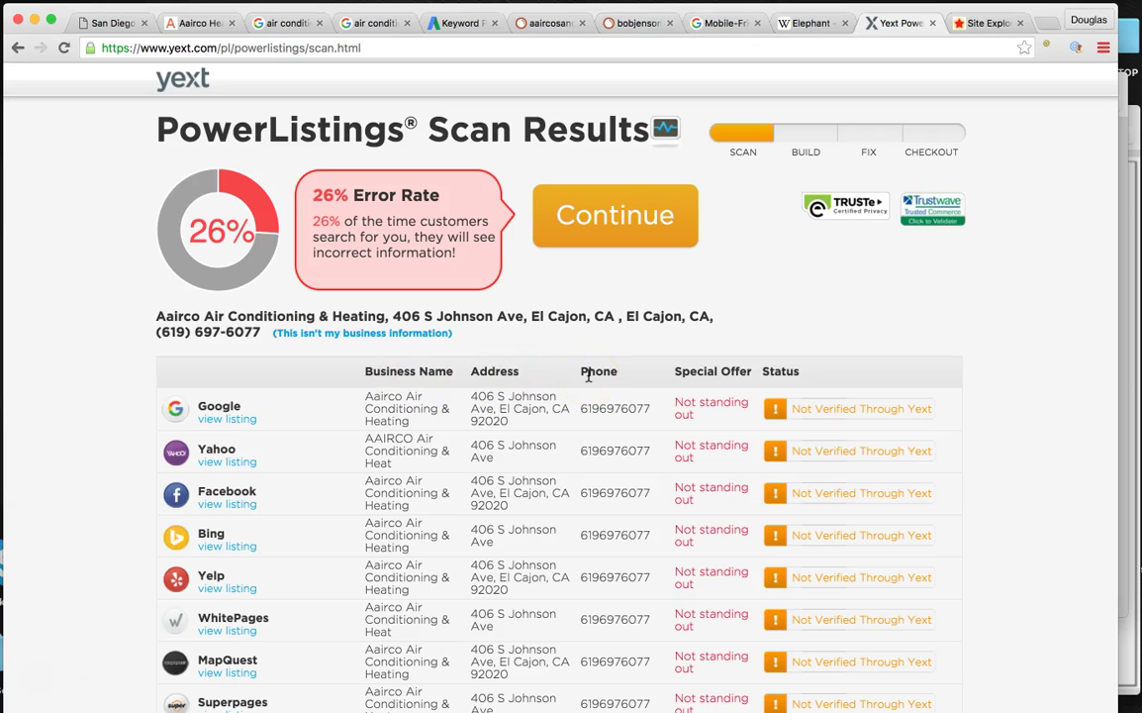
scroll(587, 374, down, 5)
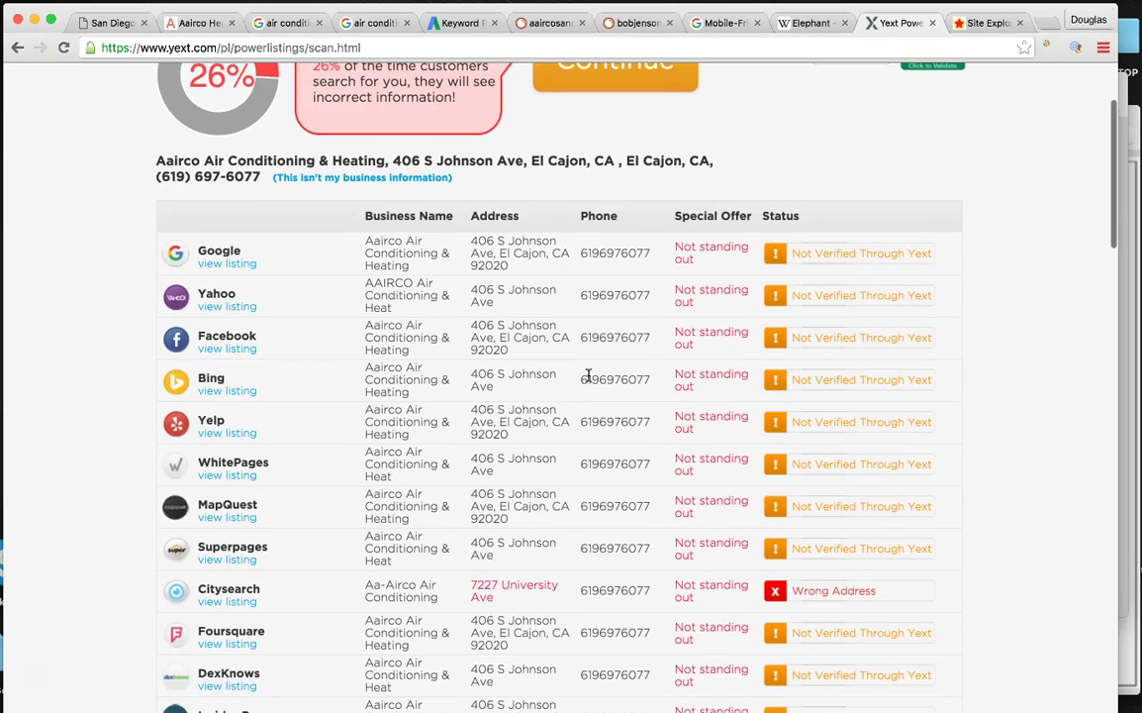
scroll(588, 374, up, 1)
scroll(588, 374, down, 1)
scroll(588, 374, up, 3)
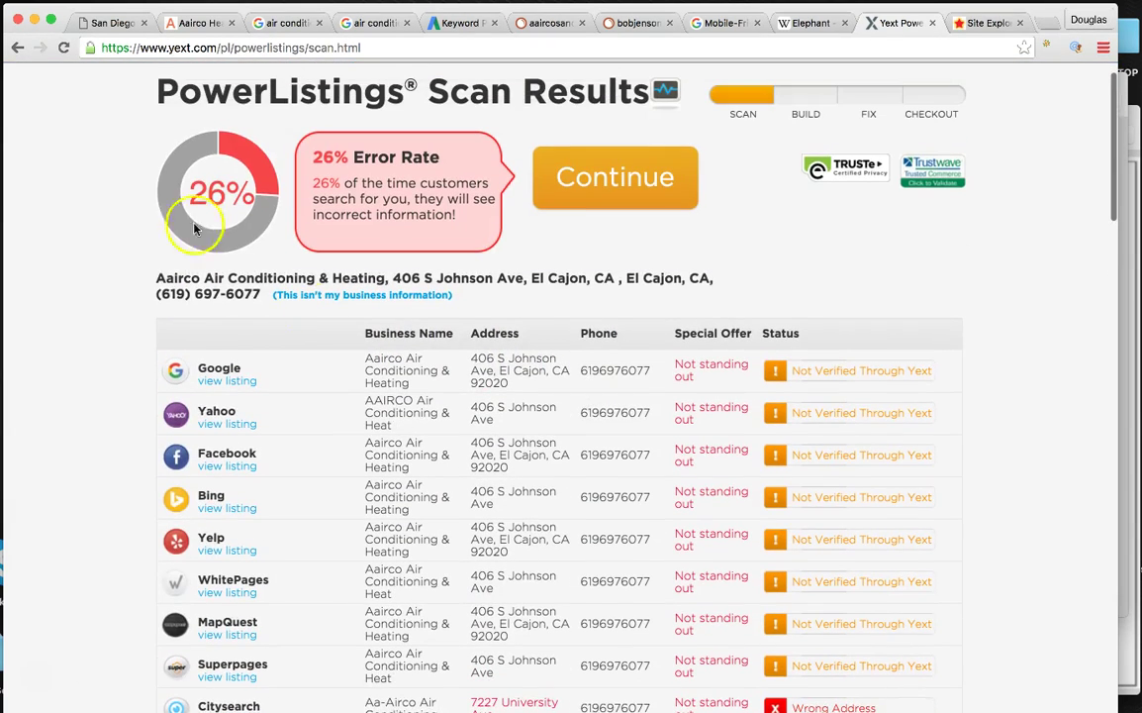
scroll(506, 247, down, 5)
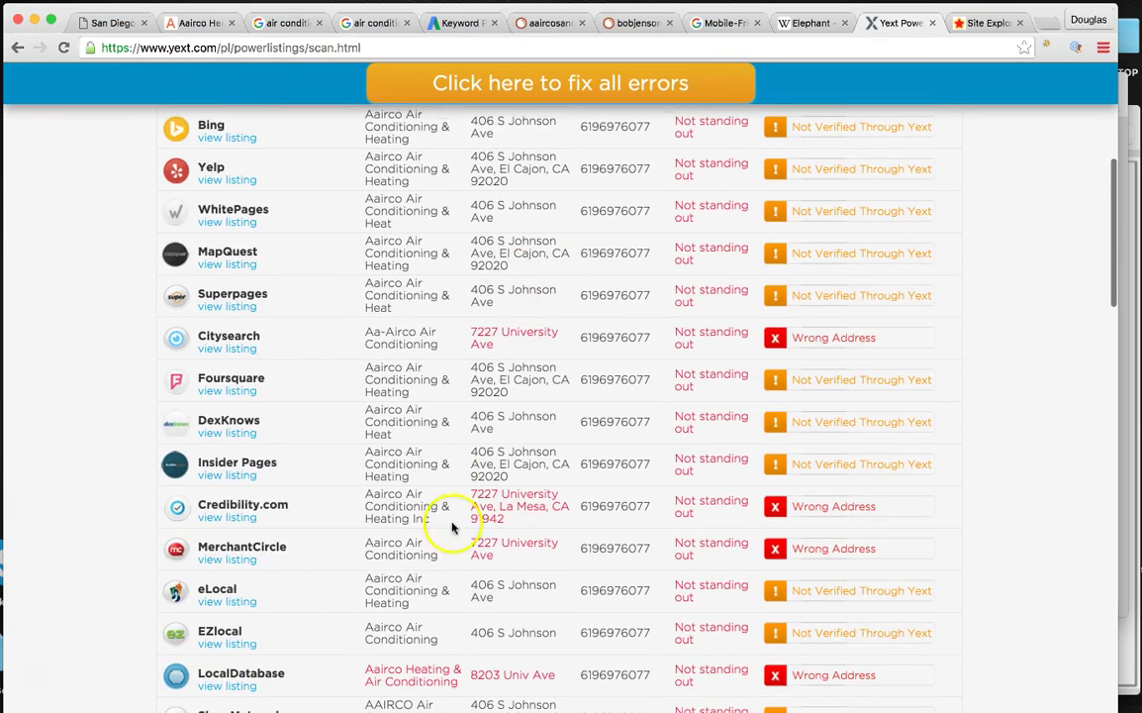
scroll(557, 579, down, 3)
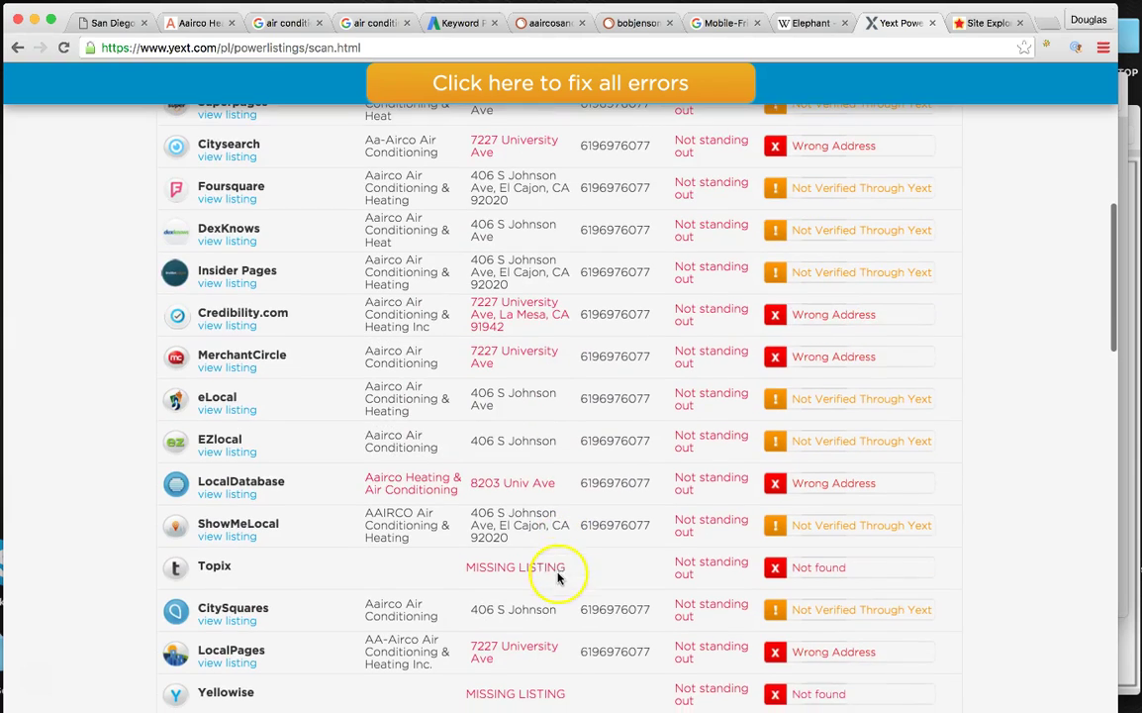
scroll(475, 481, down, 3)
scroll(277, 372, down, 3)
scroll(584, 515, down, 2)
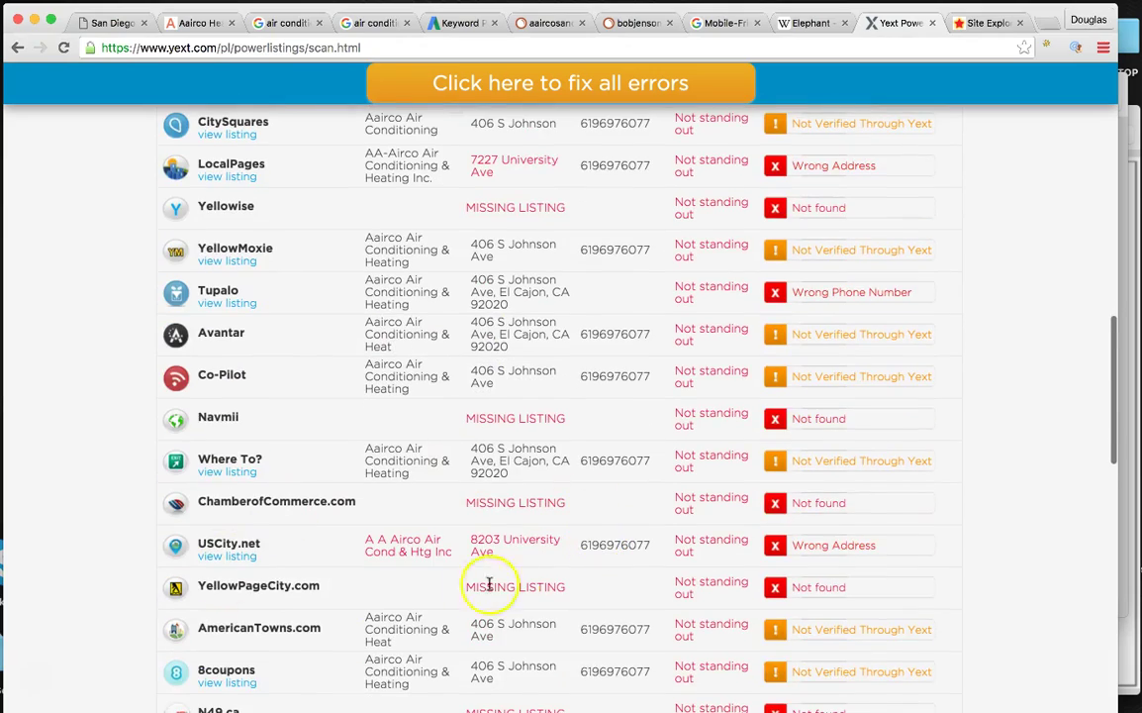
scroll(477, 545, down, 5)
scroll(479, 545, down, 6)
scroll(479, 545, down, 4)
scroll(479, 545, down, 3)
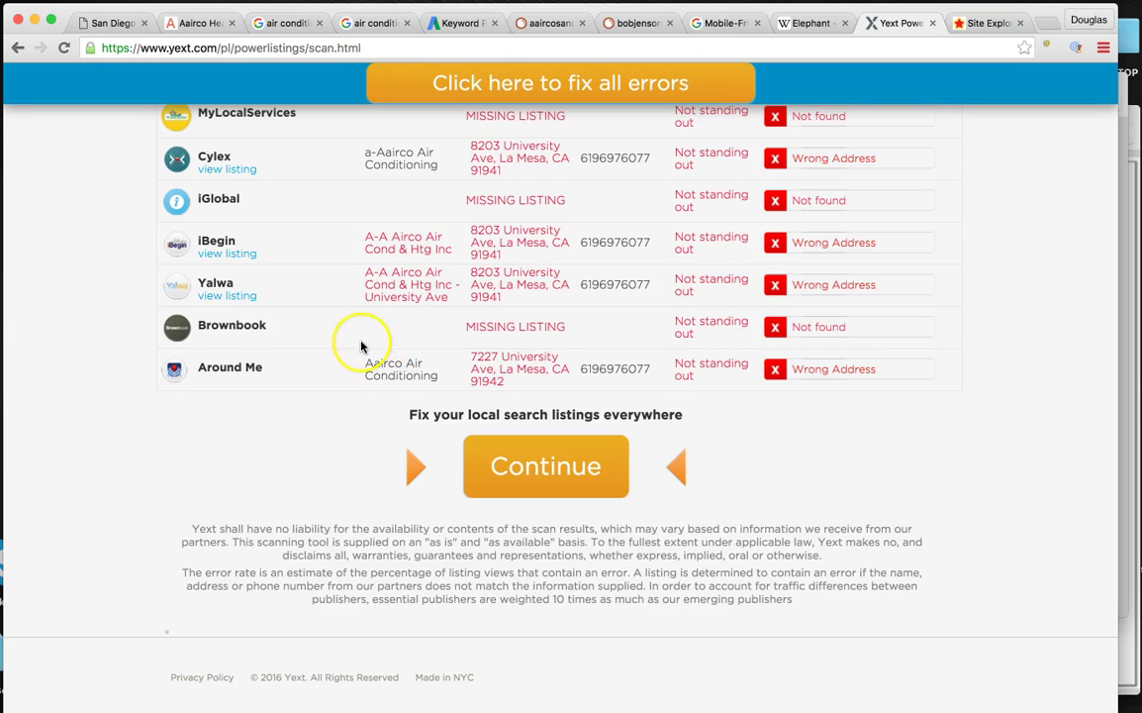
- Scroll back to the scan summary, then view Majestic's Trust Flow 7, Citation Flow 21 for aaircosandiego.com
scroll(369, 341, up, 2)
scroll(361, 345, up, 5)
scroll(361, 345, up, 3)
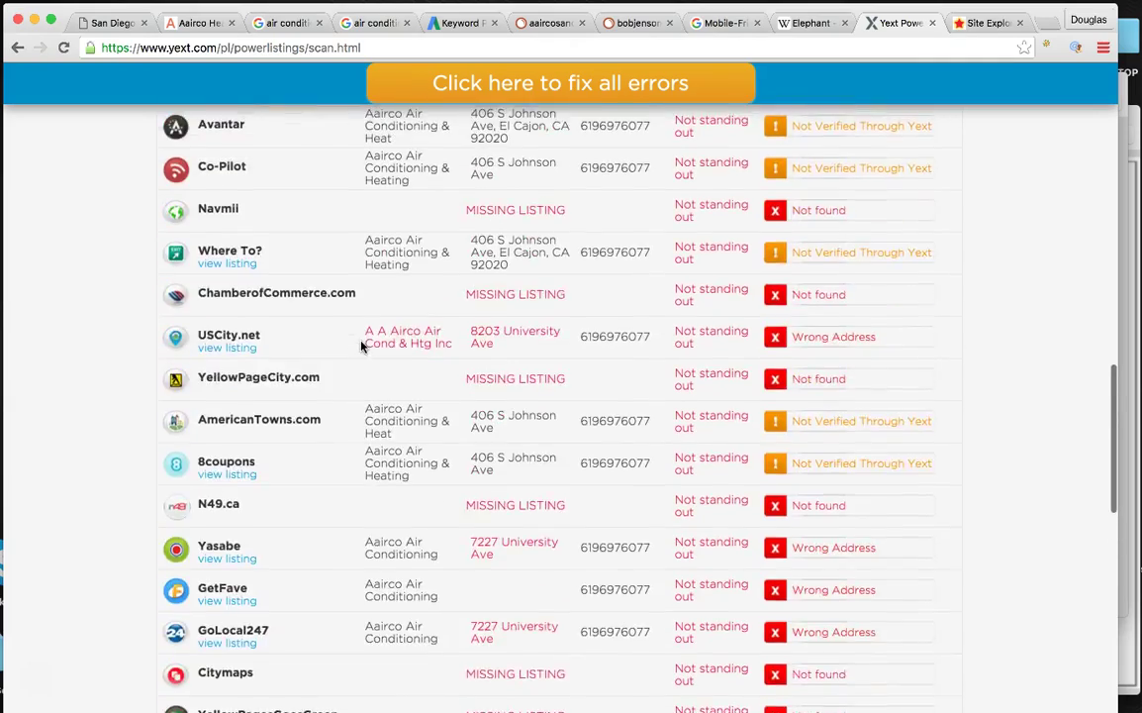
scroll(362, 346, up, 2)
scroll(363, 346, up, 2)
scroll(363, 345, up, 2)
scroll(362, 345, up, 2)
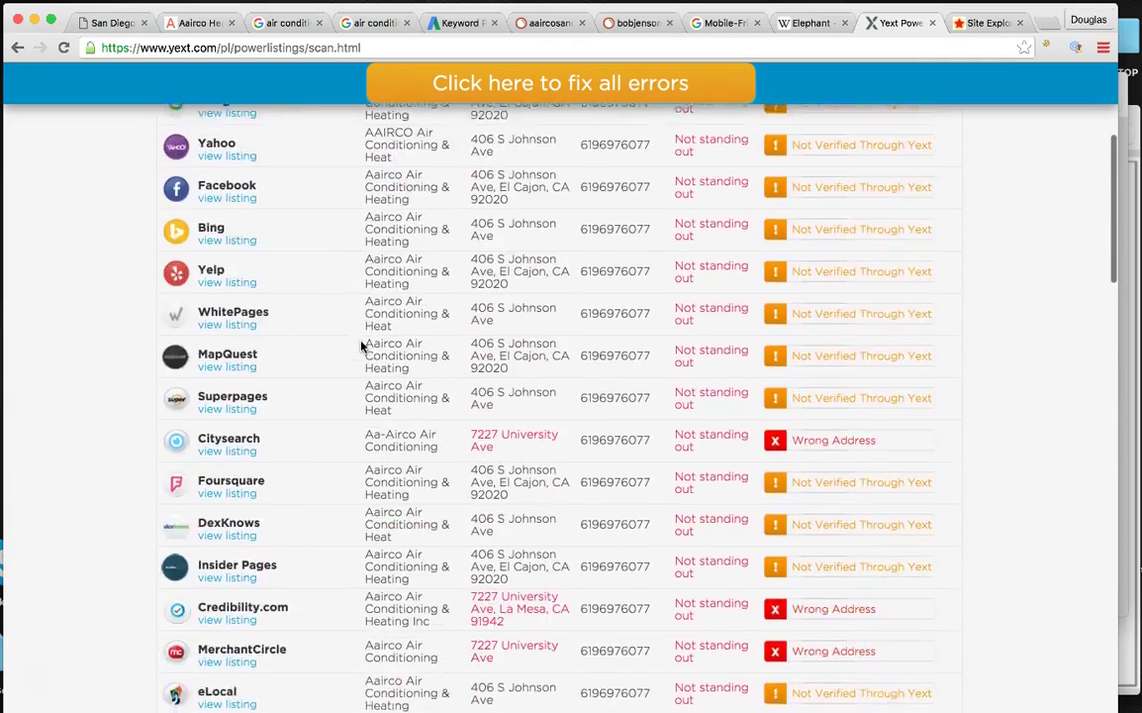
scroll(362, 346, up, 5)
scroll(359, 349, up, 1)
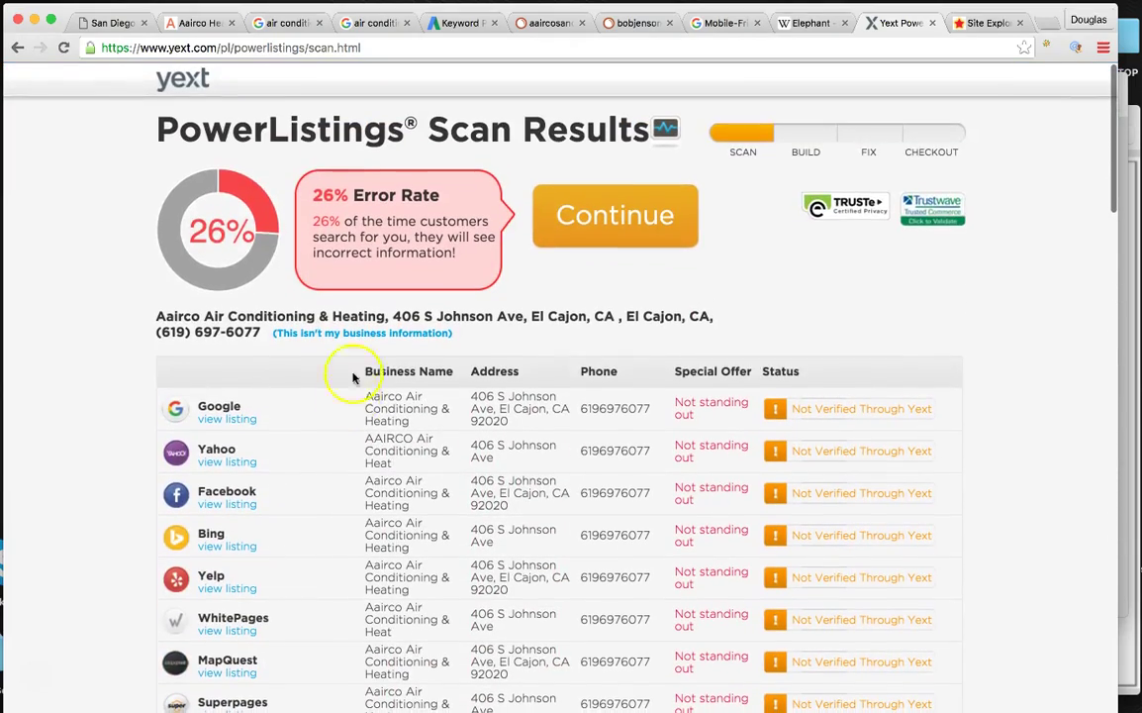
click(332, 458)
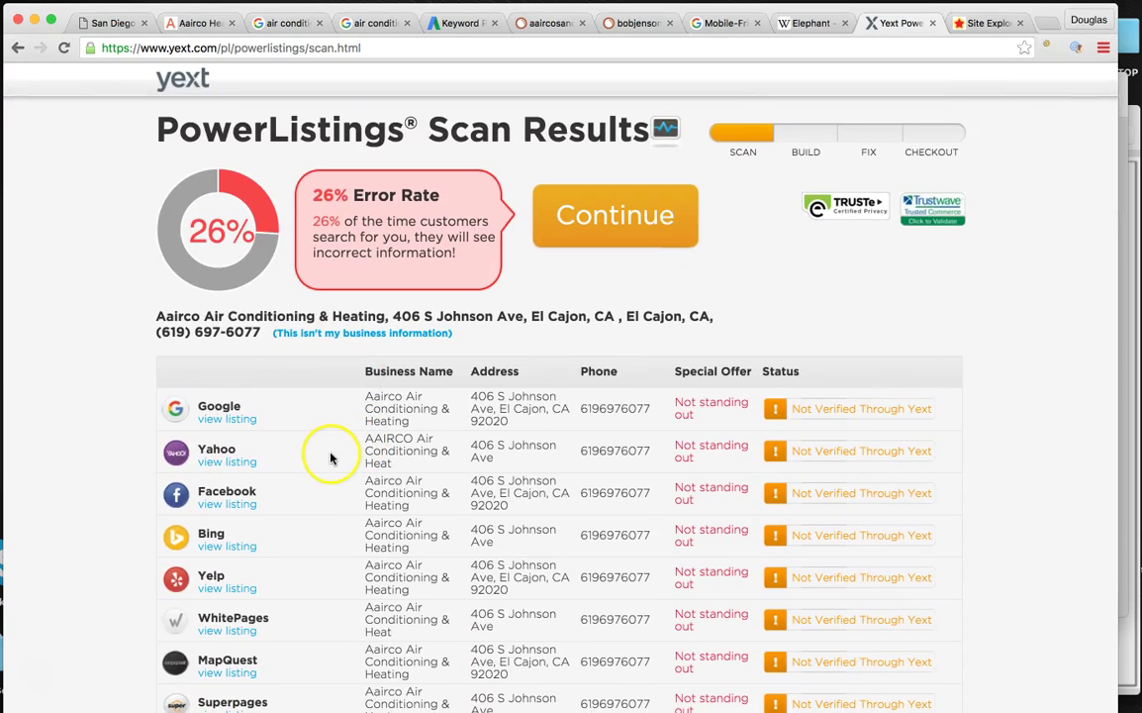
click(987, 24)
- Review Majestic's aaircosandiego.com summary: Trust Flow 7, Citation Flow 21, 69 external backlinks
click(126, 176)
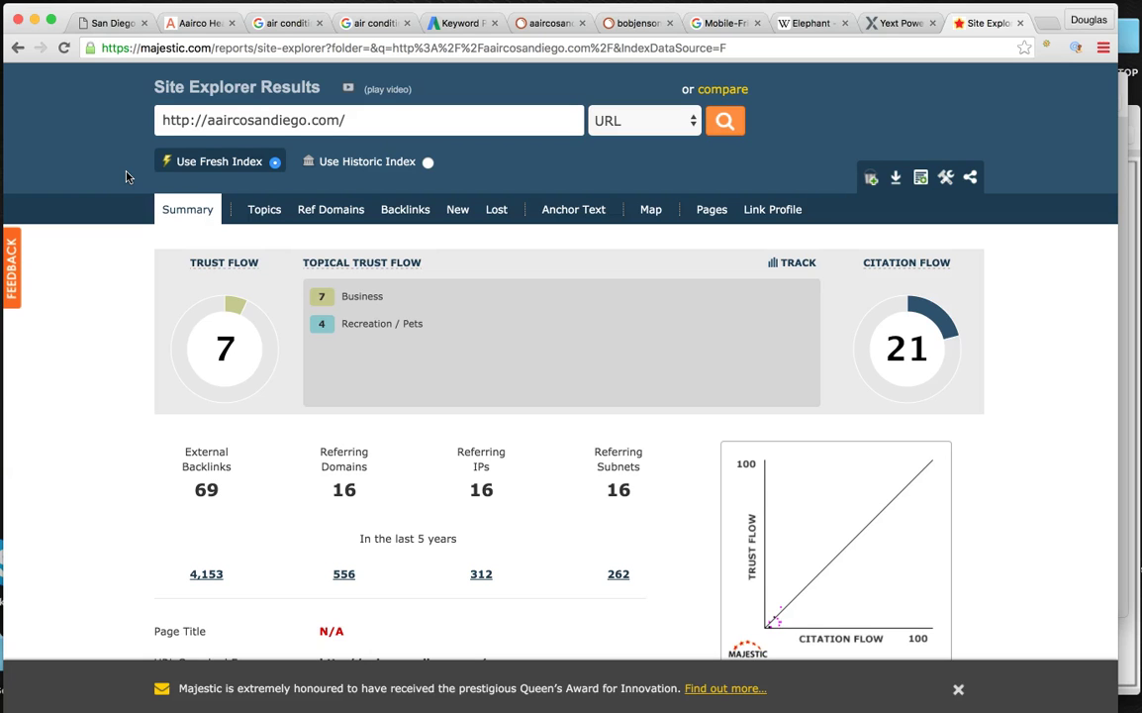
scroll(125, 176, down, 1)
scroll(126, 176, up, 2)
scroll(126, 178, down, 1)
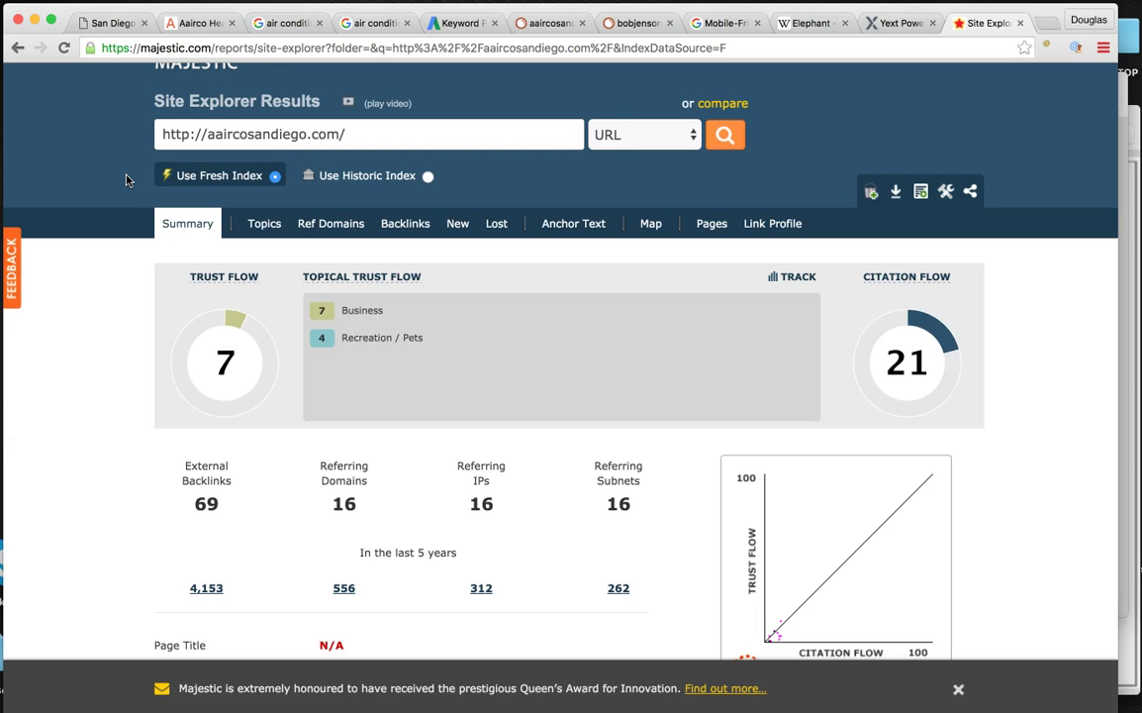
- Glance at the air conditioning El Cajon results, then return to the Aairco Majestic summary
click(265, 23)
click(353, 26)
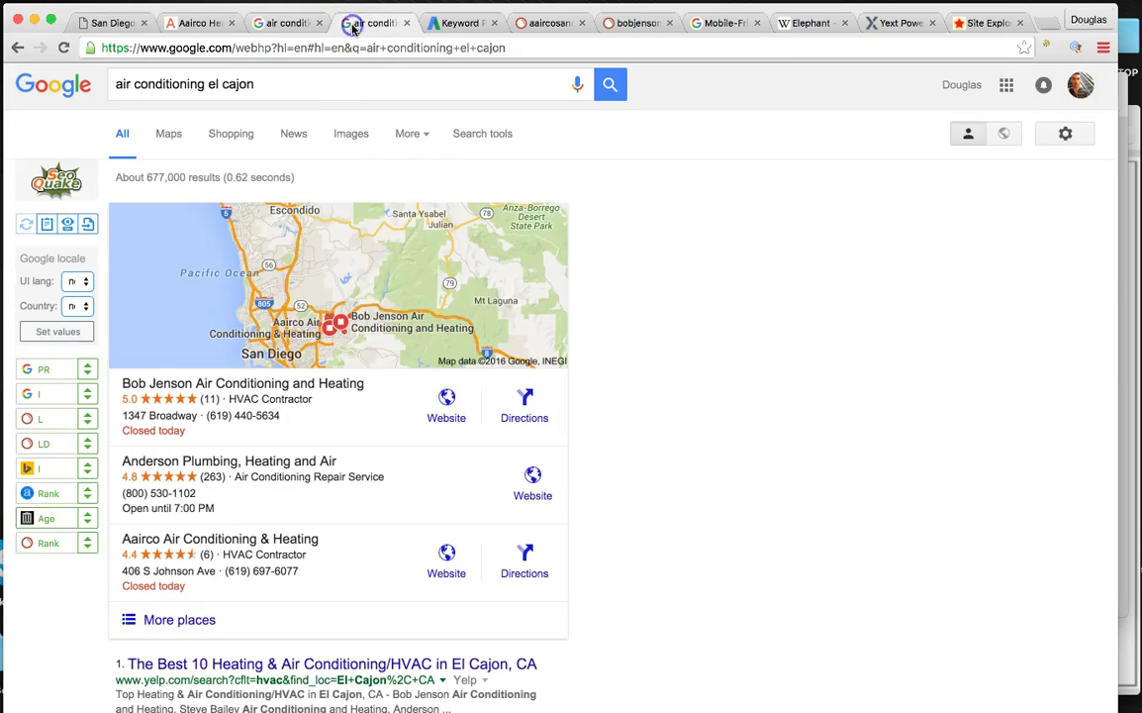
scroll(275, 337, down, 2)
scroll(275, 337, down, 3)
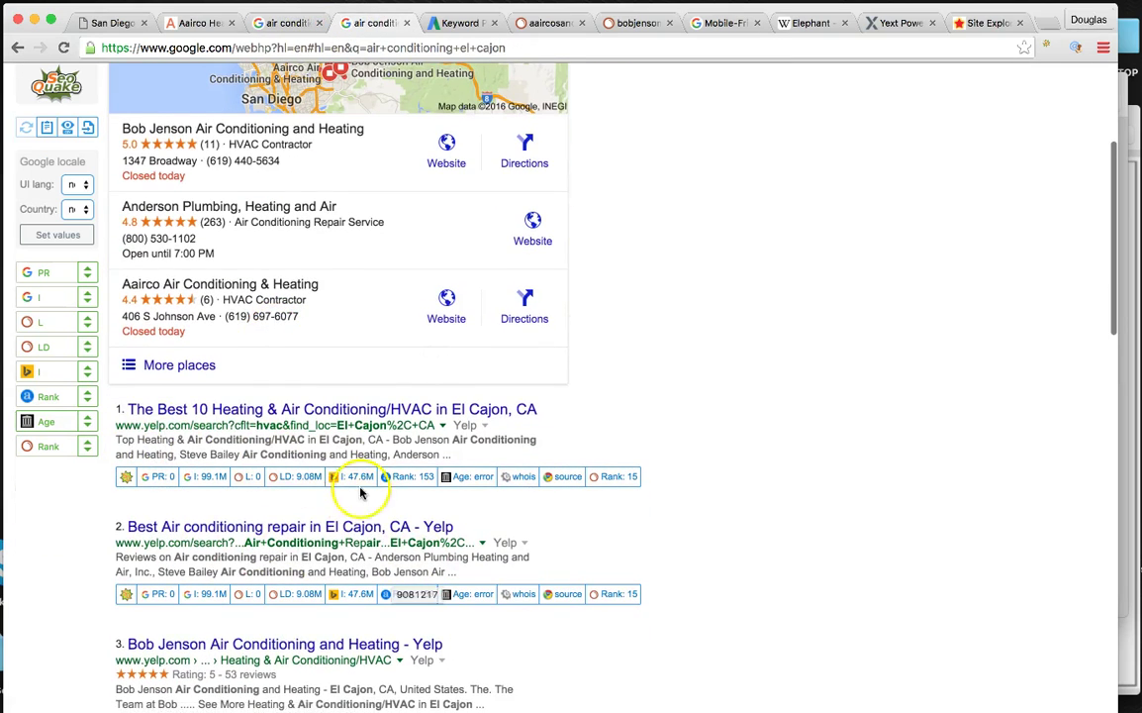
click(983, 23)
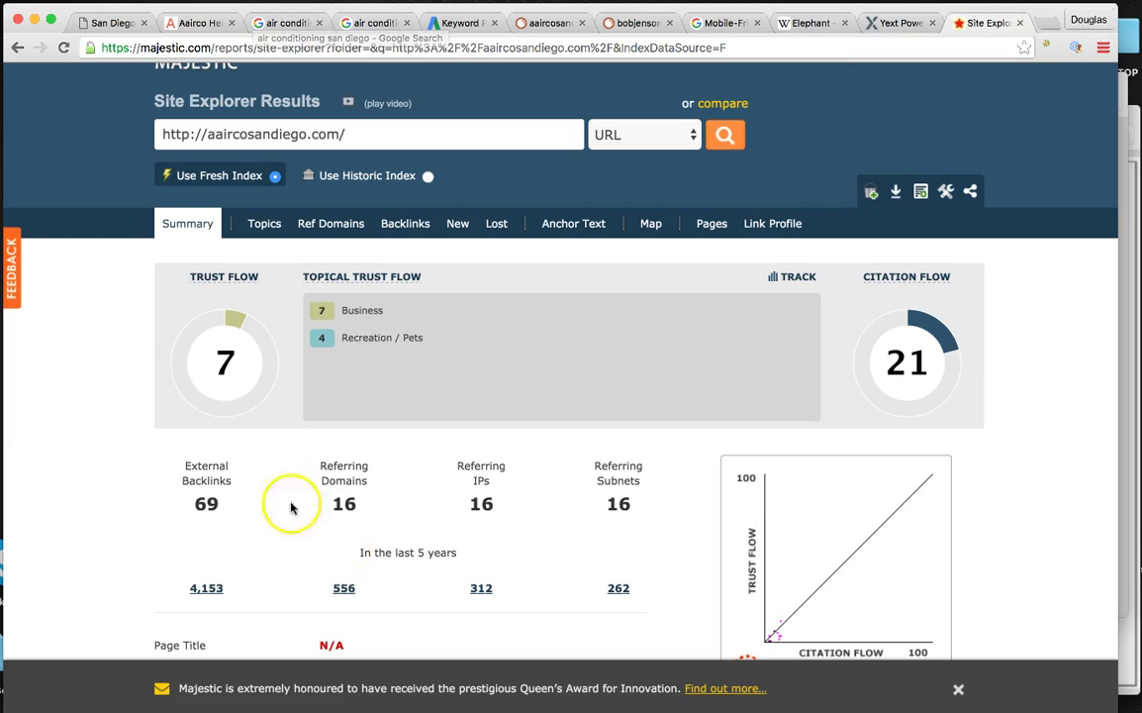
scroll(270, 450, down, 3)
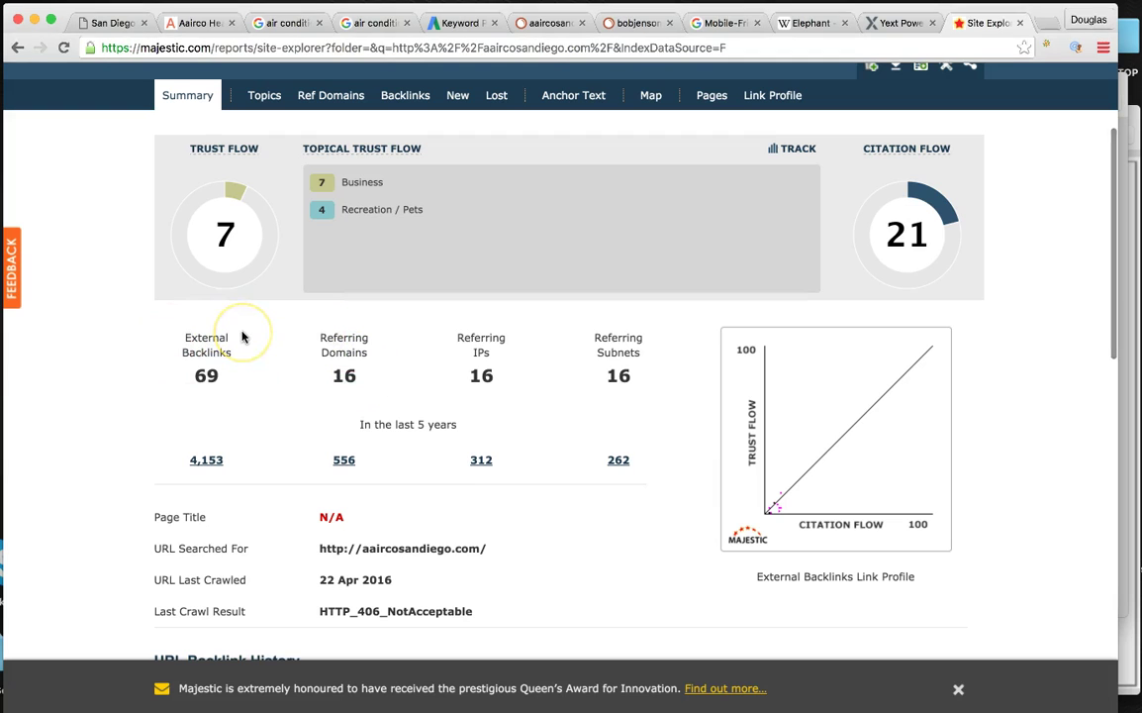
scroll(244, 336, up, 2)
click(222, 226)
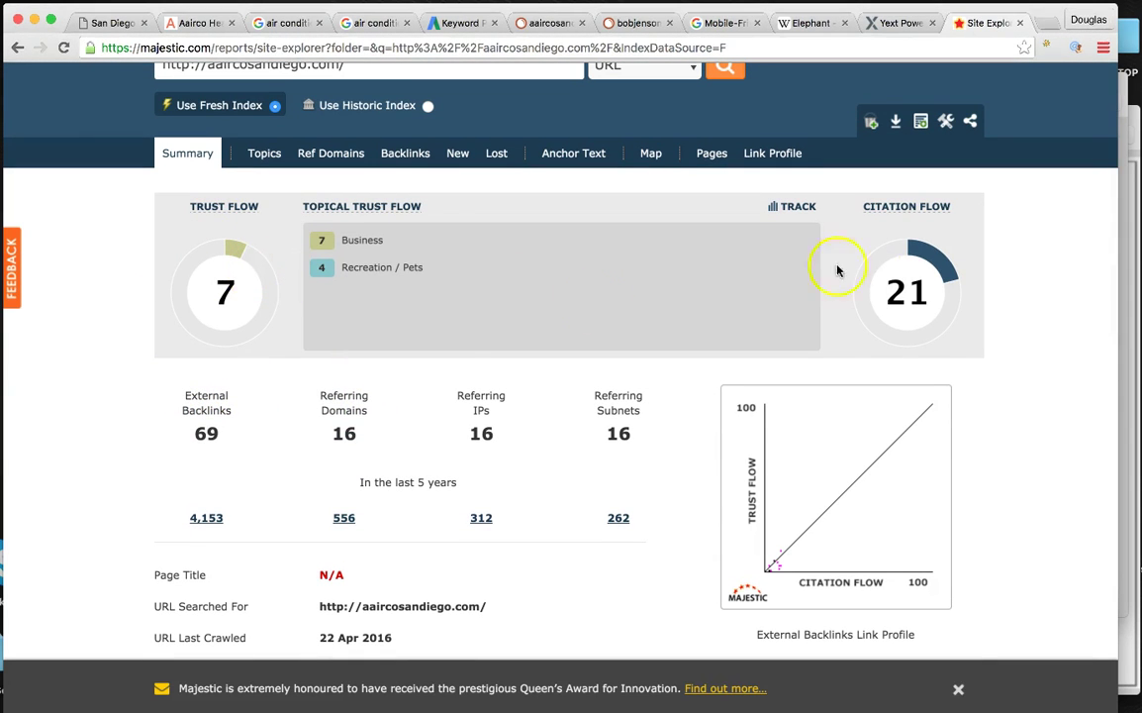
- View the 'Links from each website type' chart in Preview, then close it
click(1131, 140)
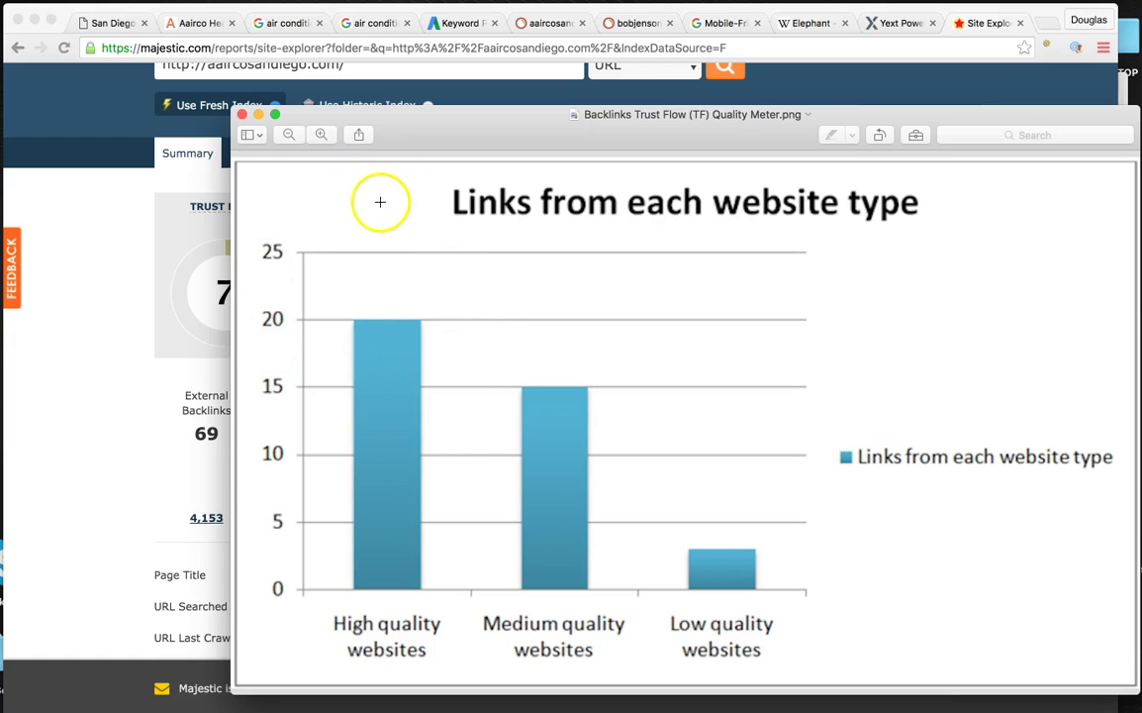
click(134, 318)
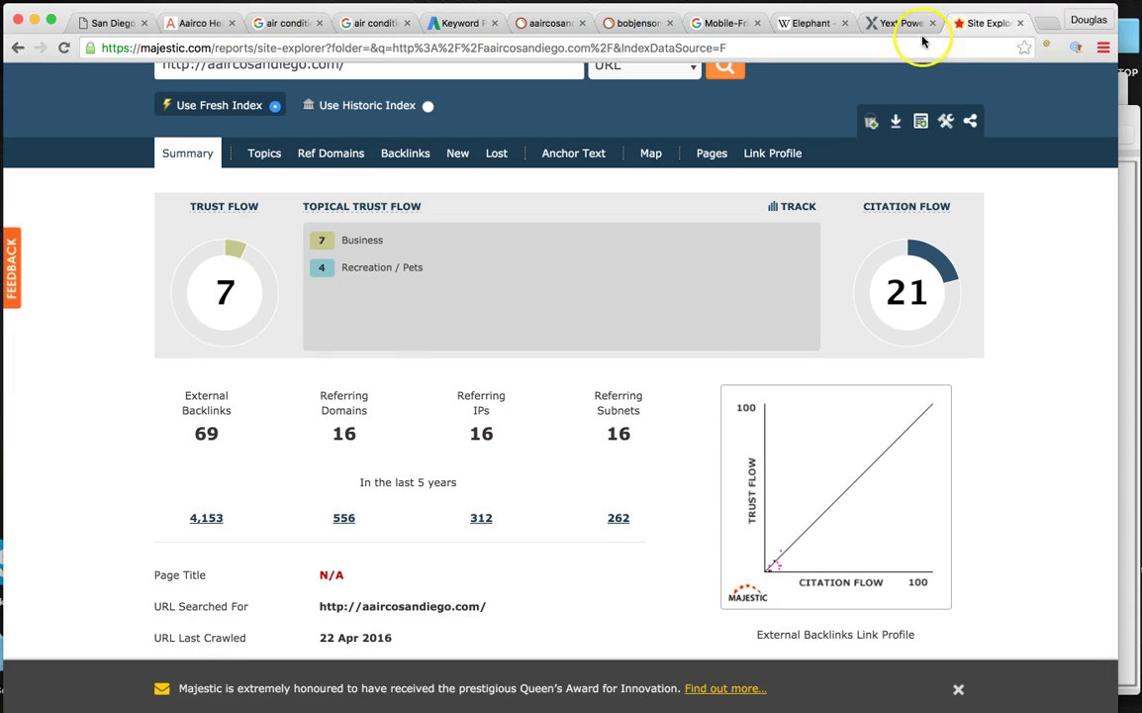
- Reload page one of the 'air conditioning san diego' results, showing bobjenson.com ranked first
click(290, 24)
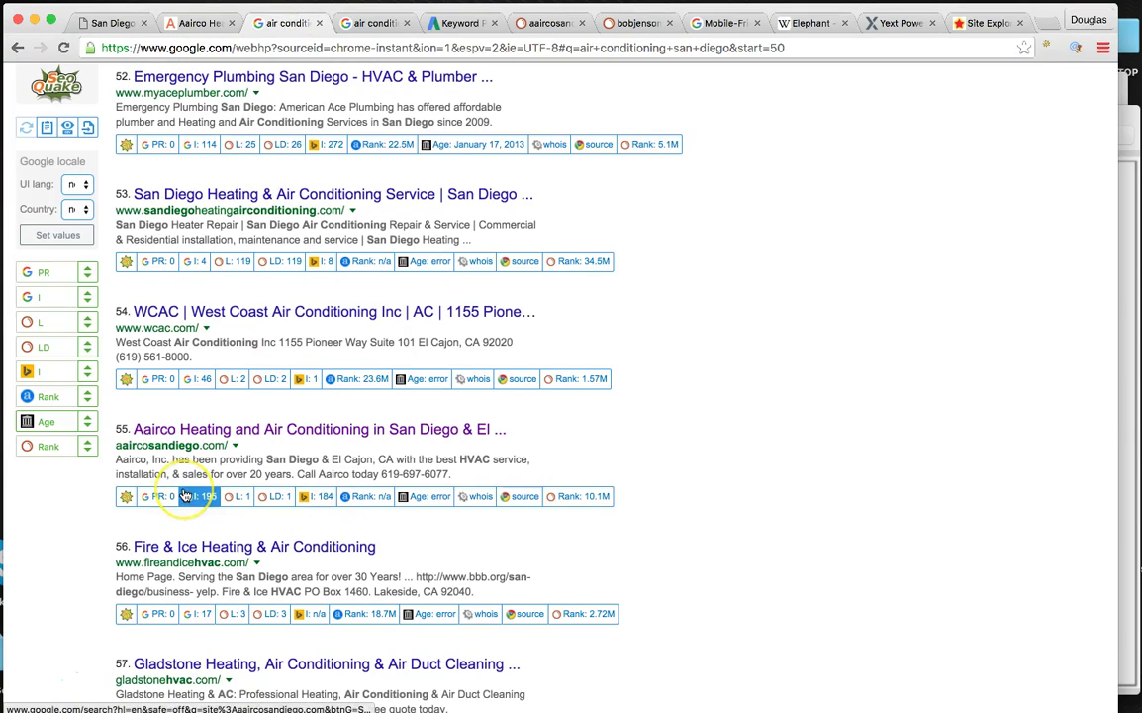
scroll(188, 495, up, 3)
scroll(185, 494, up, 1)
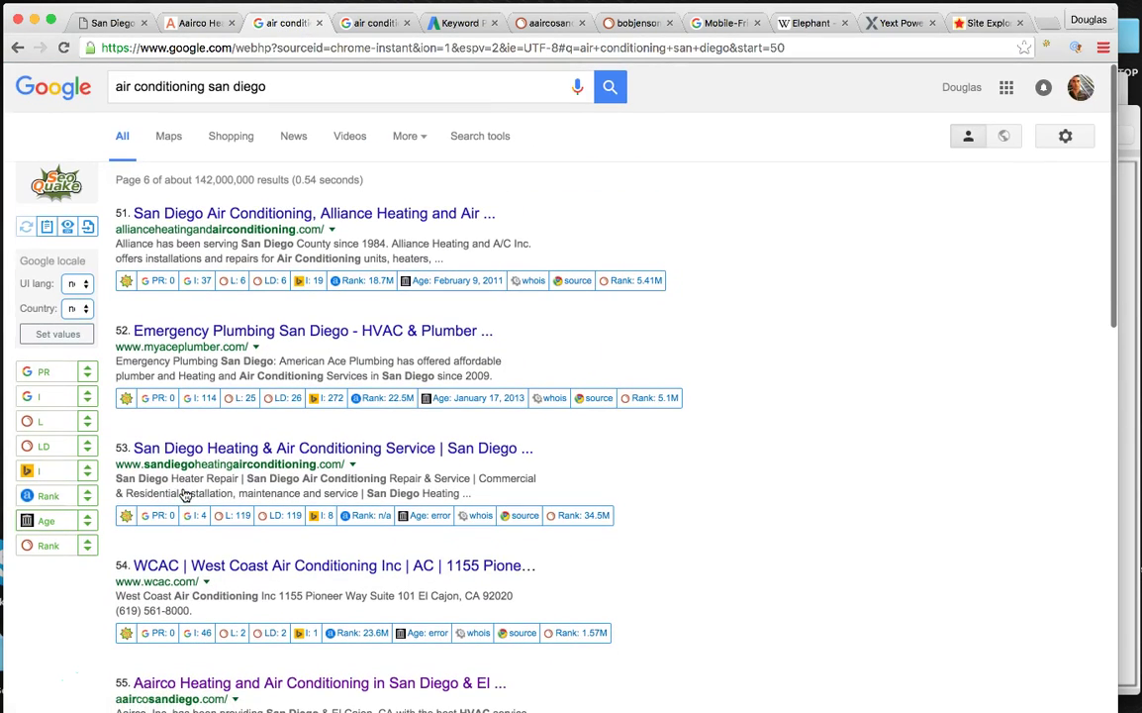
click(614, 89)
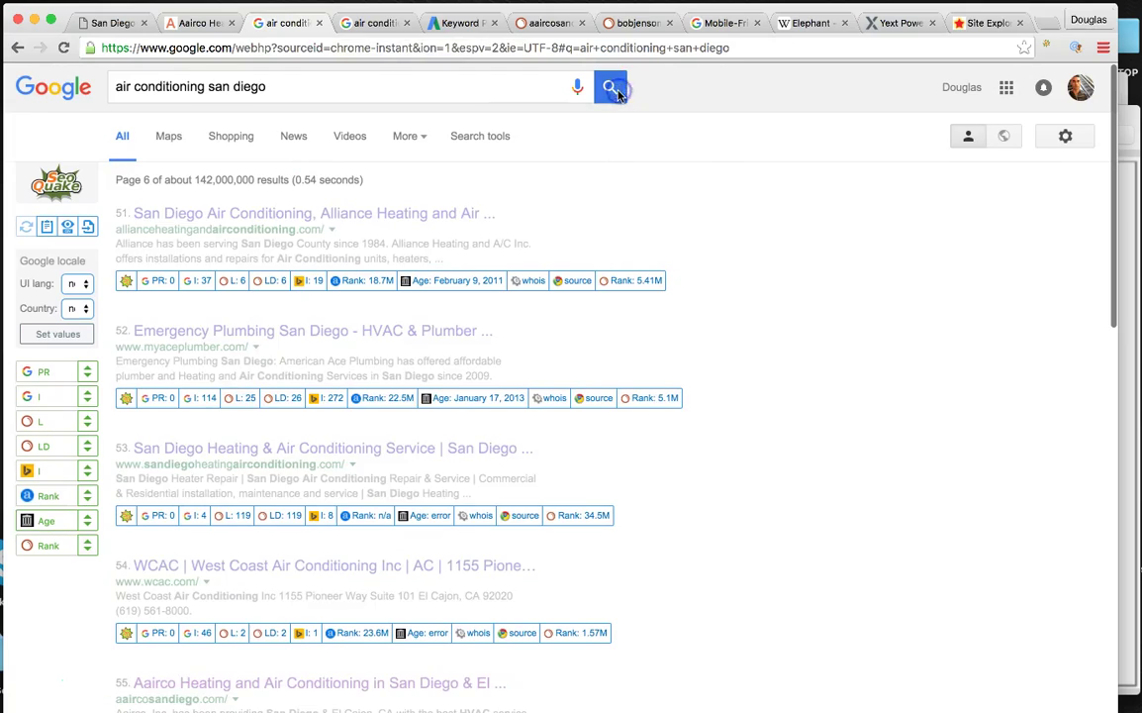
scroll(237, 520, down, 4)
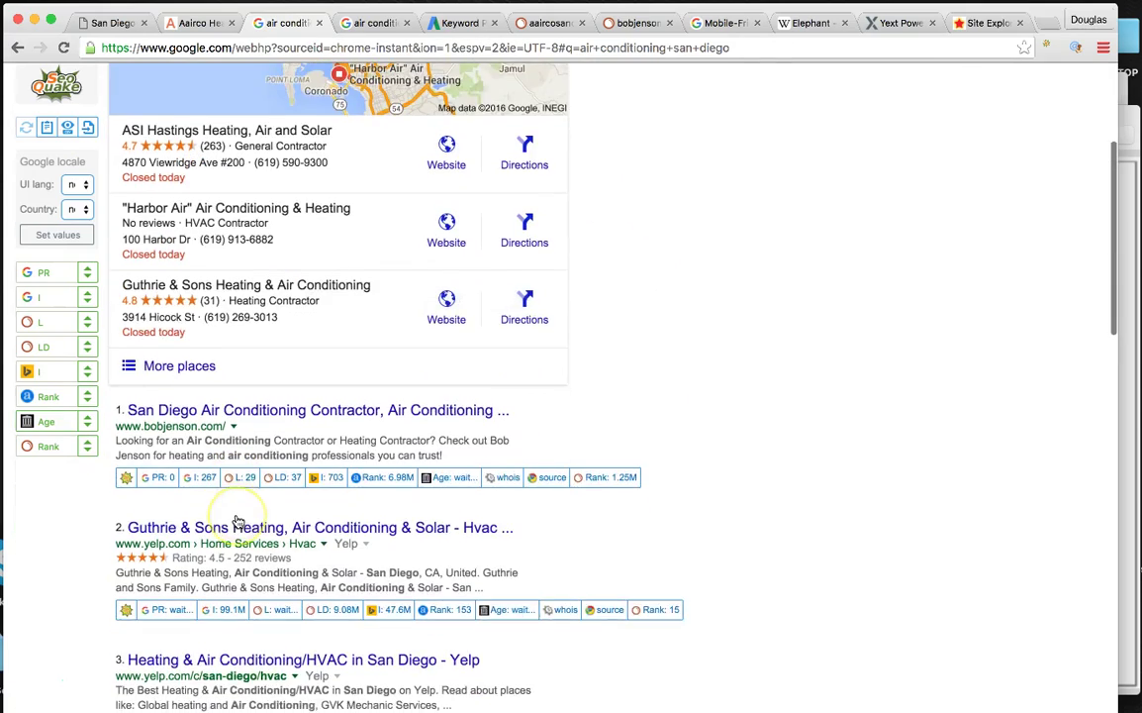
scroll(237, 521, down, 2)
scroll(238, 522, down, 2)
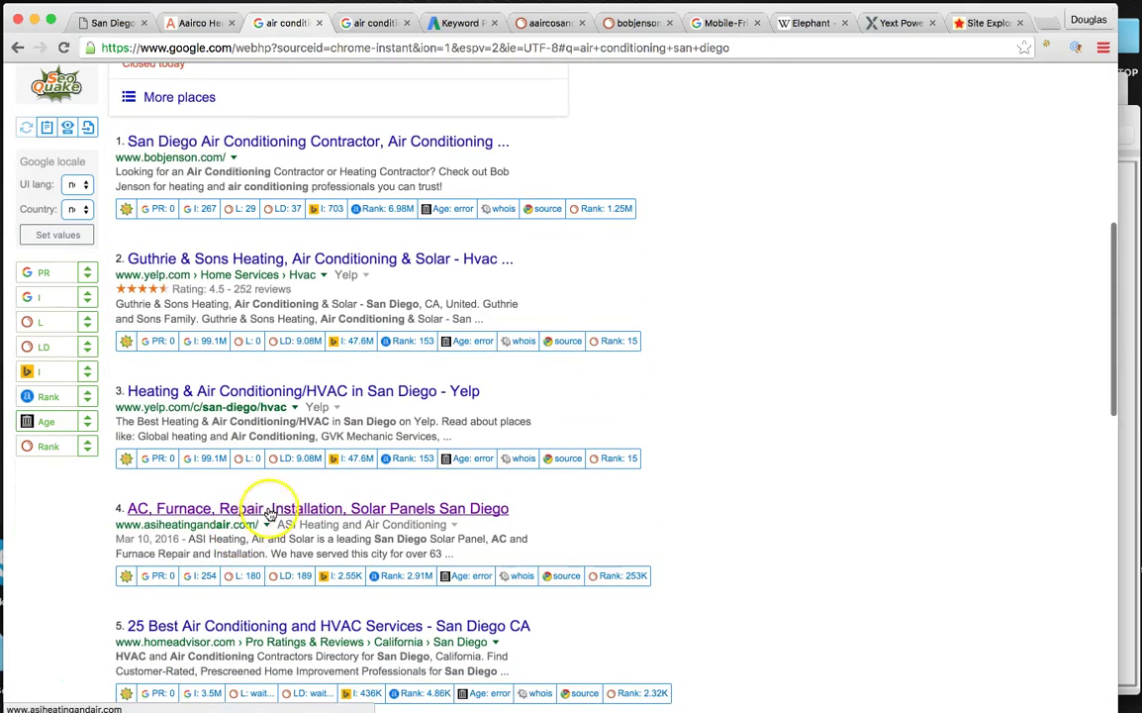
scroll(257, 514, up, 5)
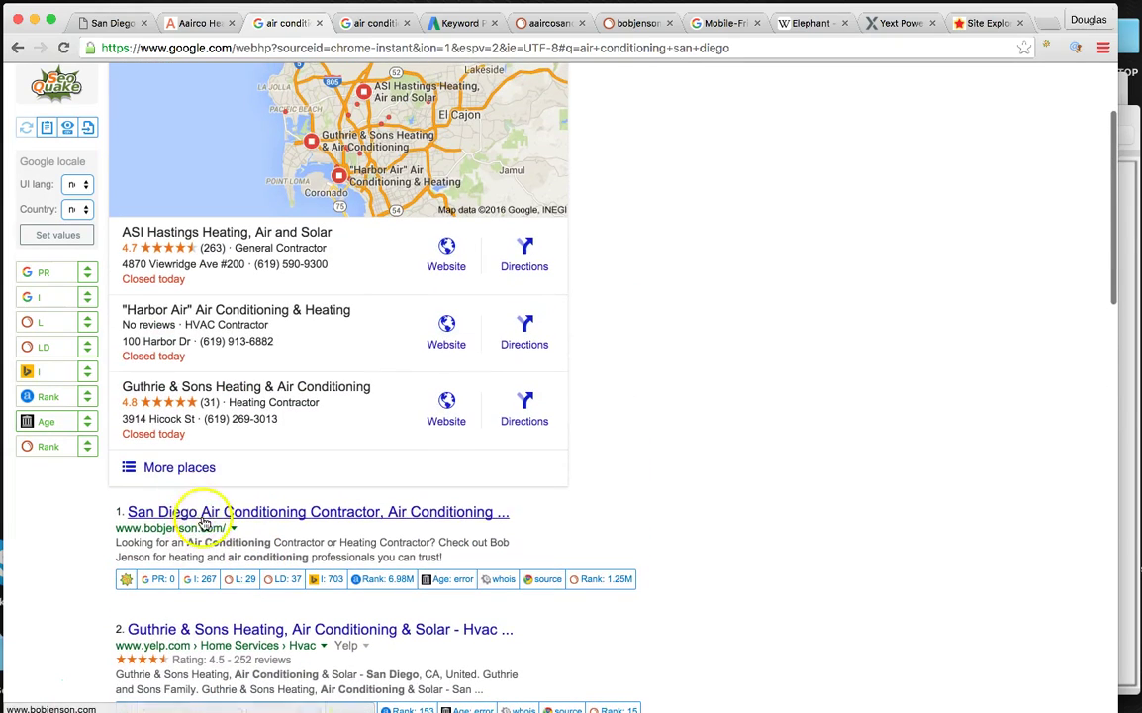
drag(219, 528, 117, 527)
right_click(148, 527)
click(974, 22)
scroll(435, 159, up, 3)
drag(351, 180, 164, 180)
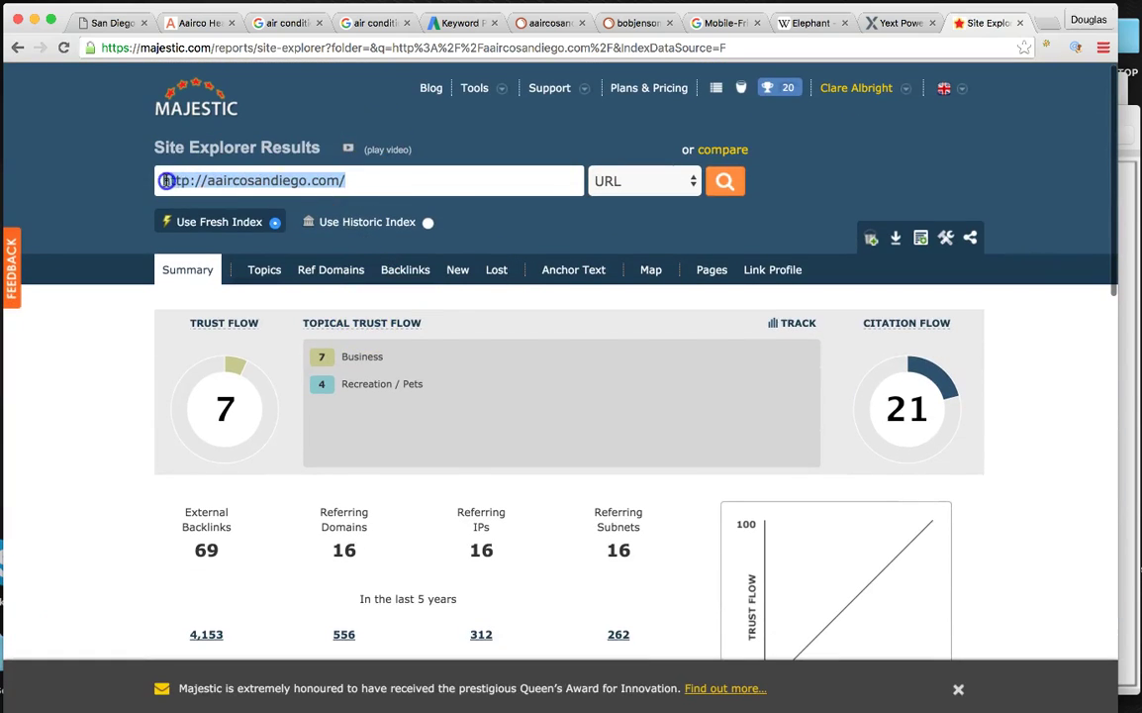
right_click(226, 188)
click(297, 289)
key(Return)
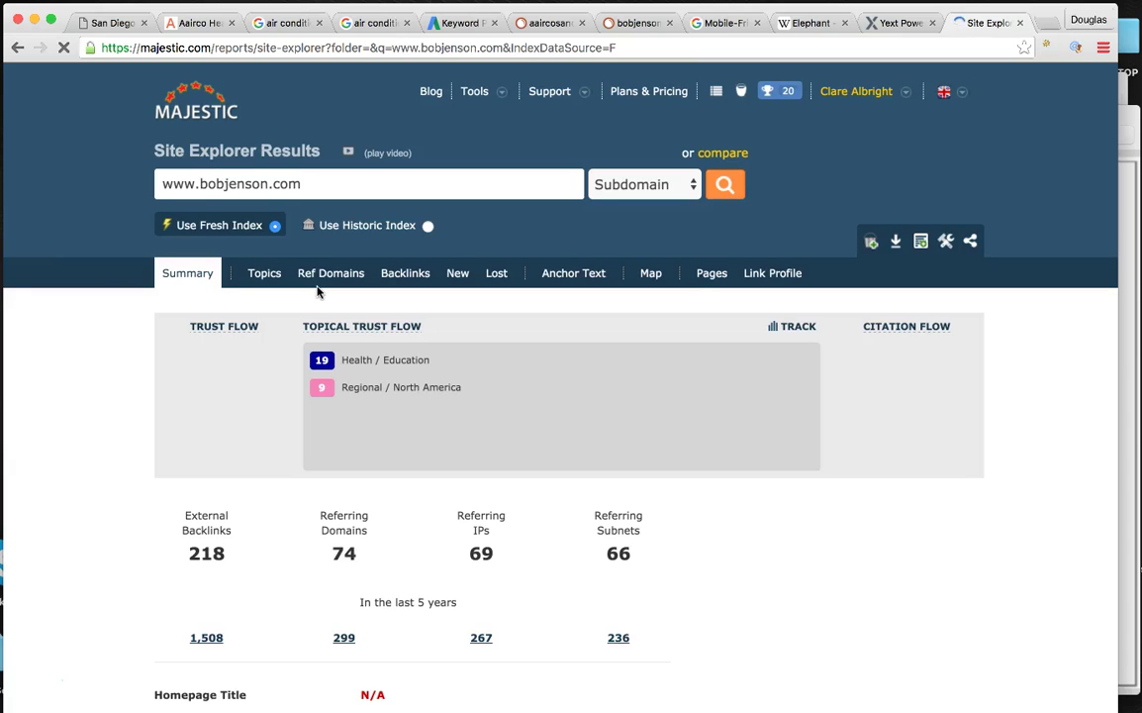
click(453, 312)
scroll(1045, 460, down, 2)
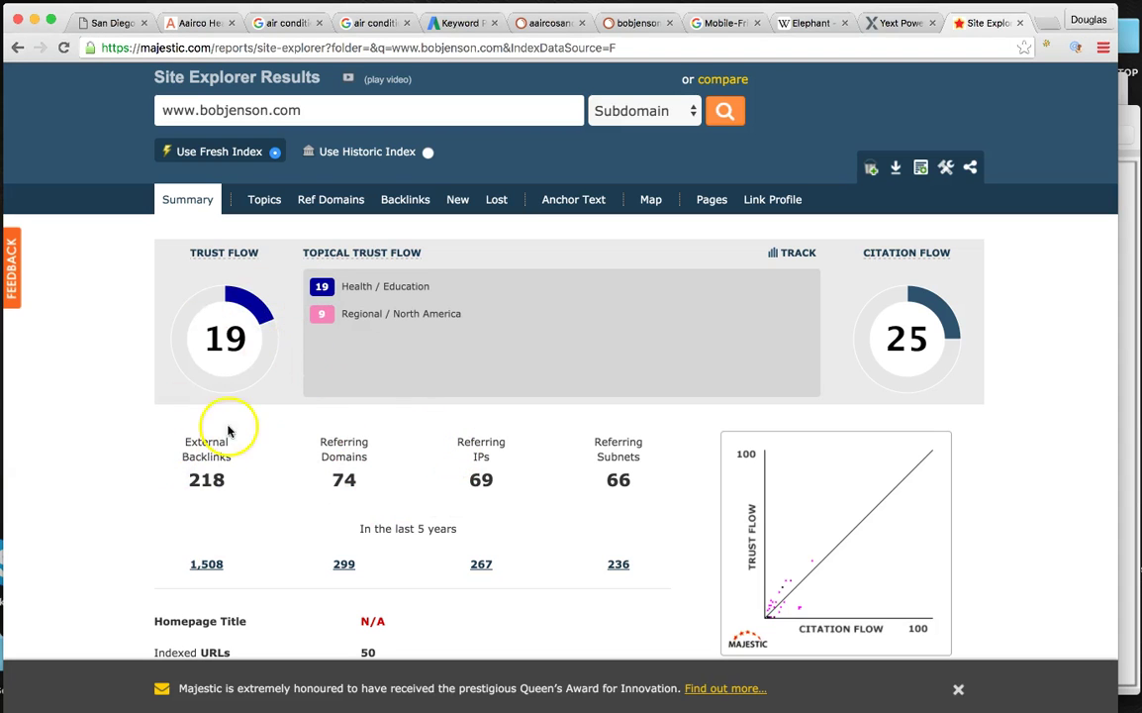
- Glance at the links-by-website-quality chart, then review the bobjenson.com backlink report
click(1130, 231)
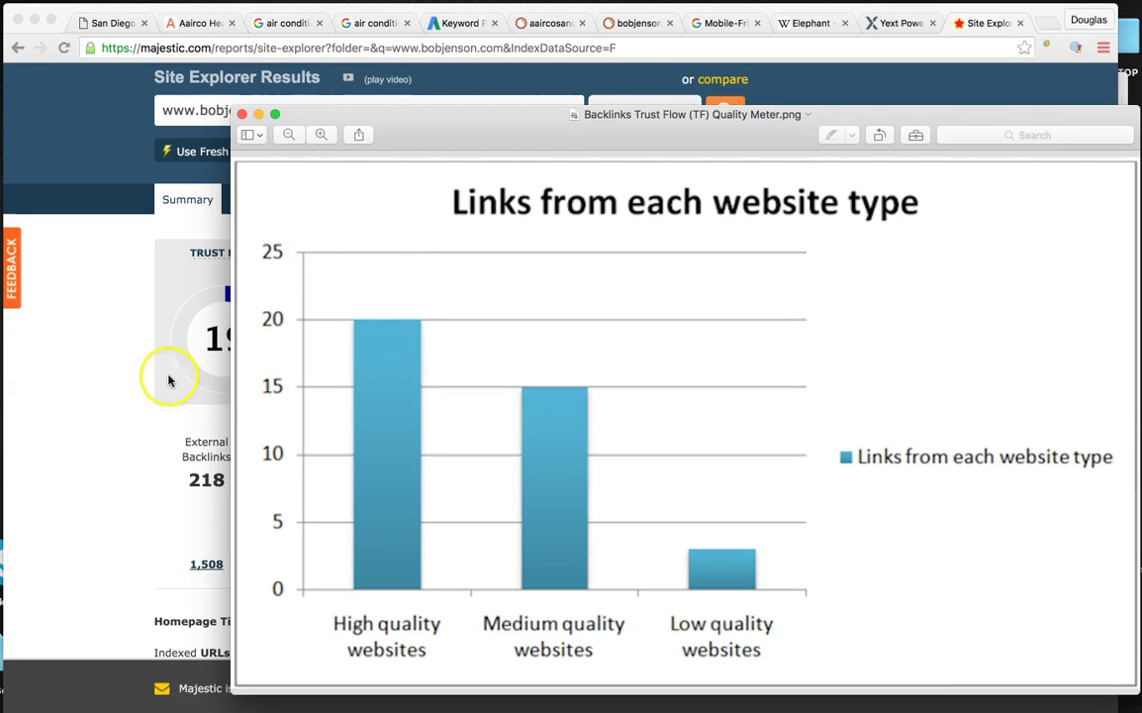
click(127, 378)
scroll(851, 109, down, 2)
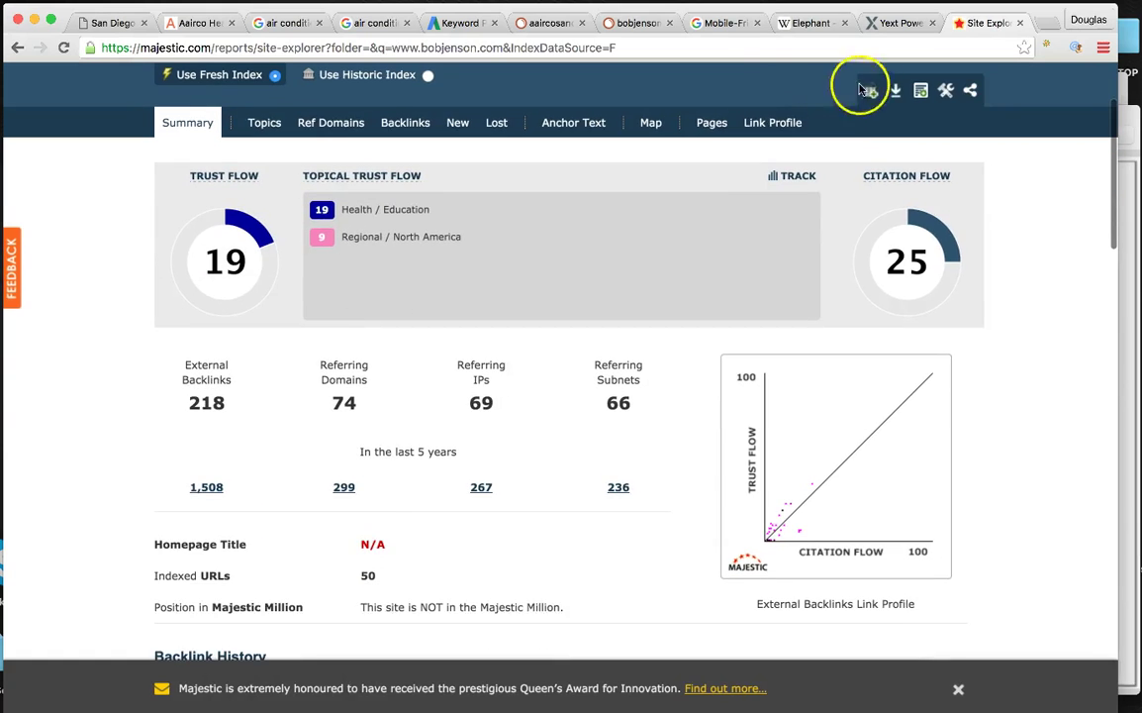
scroll(711, 186, up, 3)
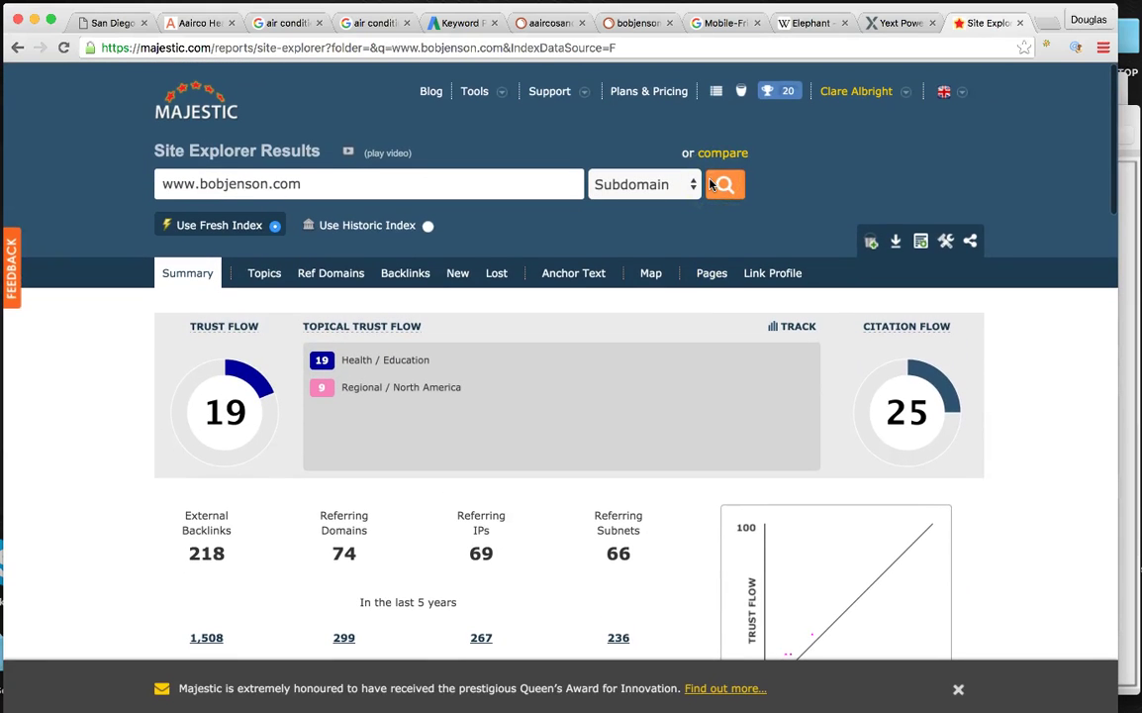
scroll(711, 185, down, 1)
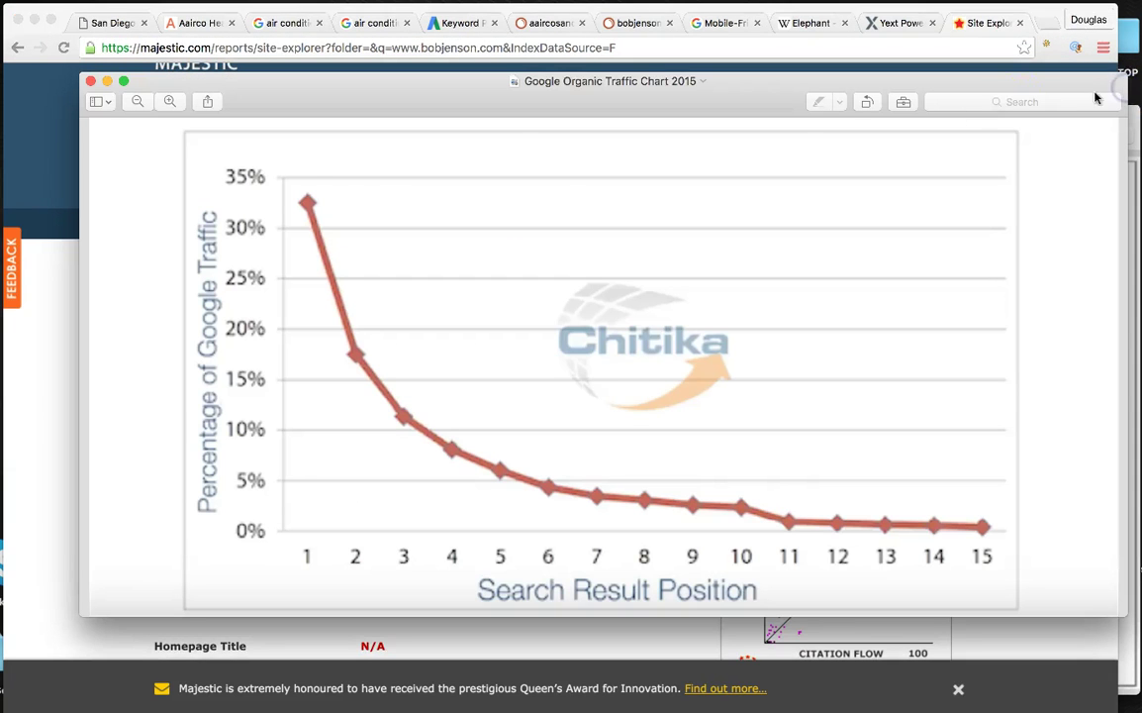
- Show the Chitika 2015 chart: position one gets about 32% of Google traffic
click(295, 184)
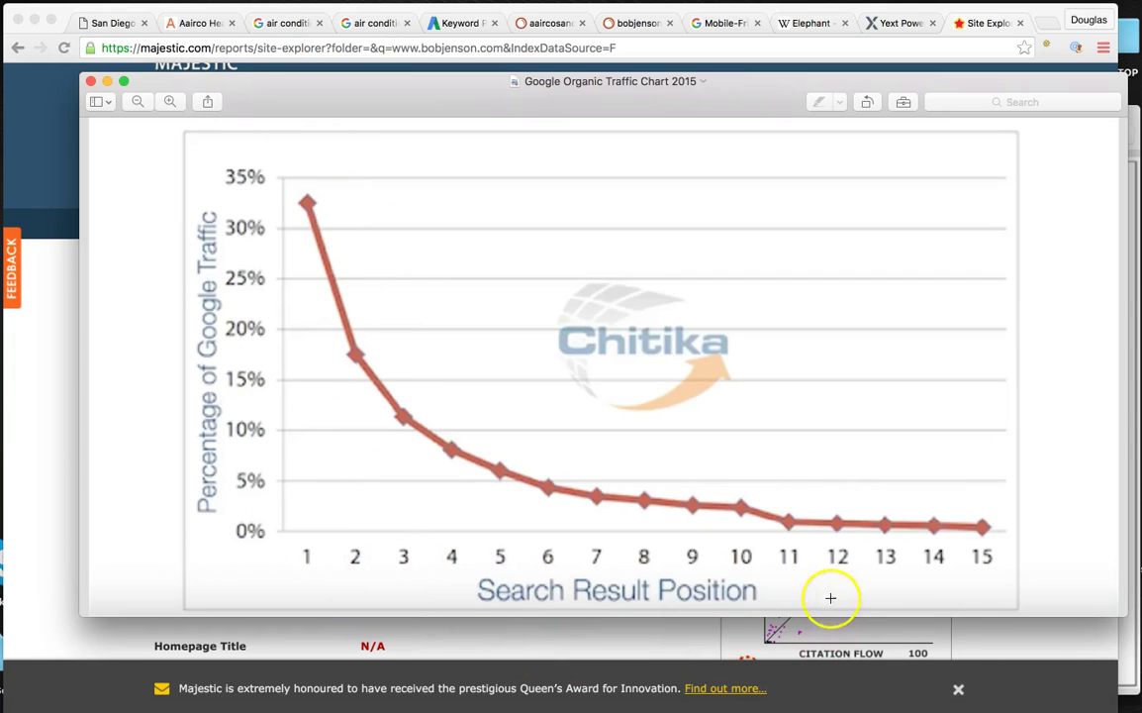
- Browse Amped Local's Contact Us page with its enquiry form, phone number and San Diego map
click(107, 24)
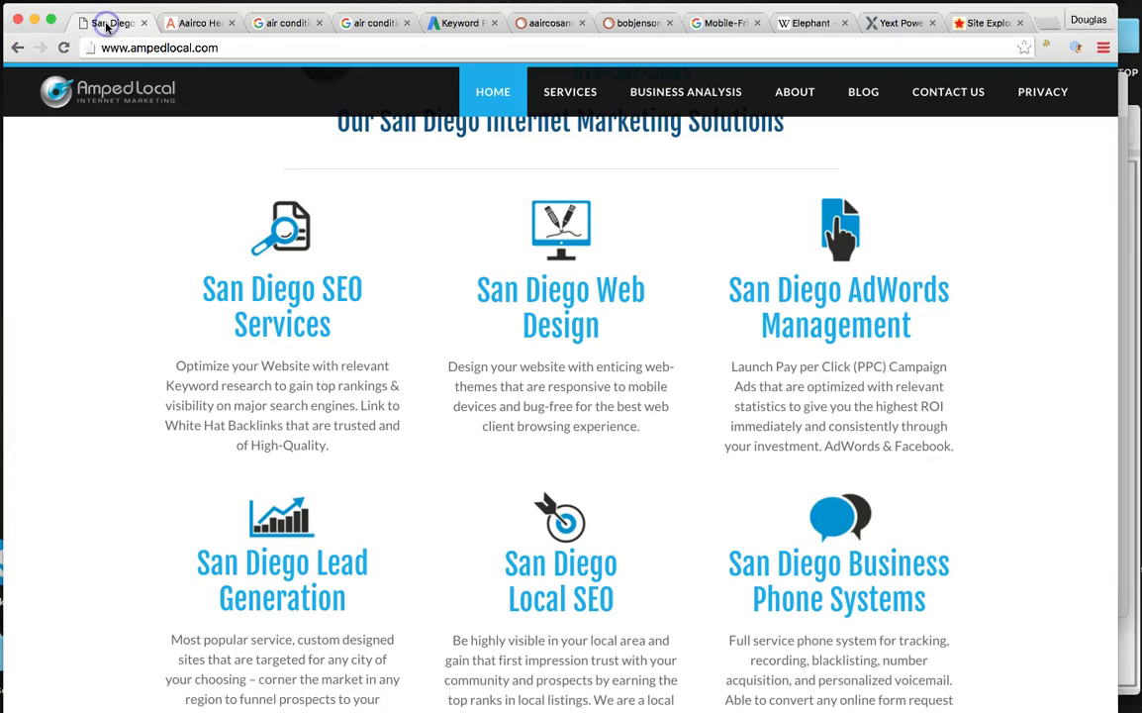
scroll(416, 211, up, 5)
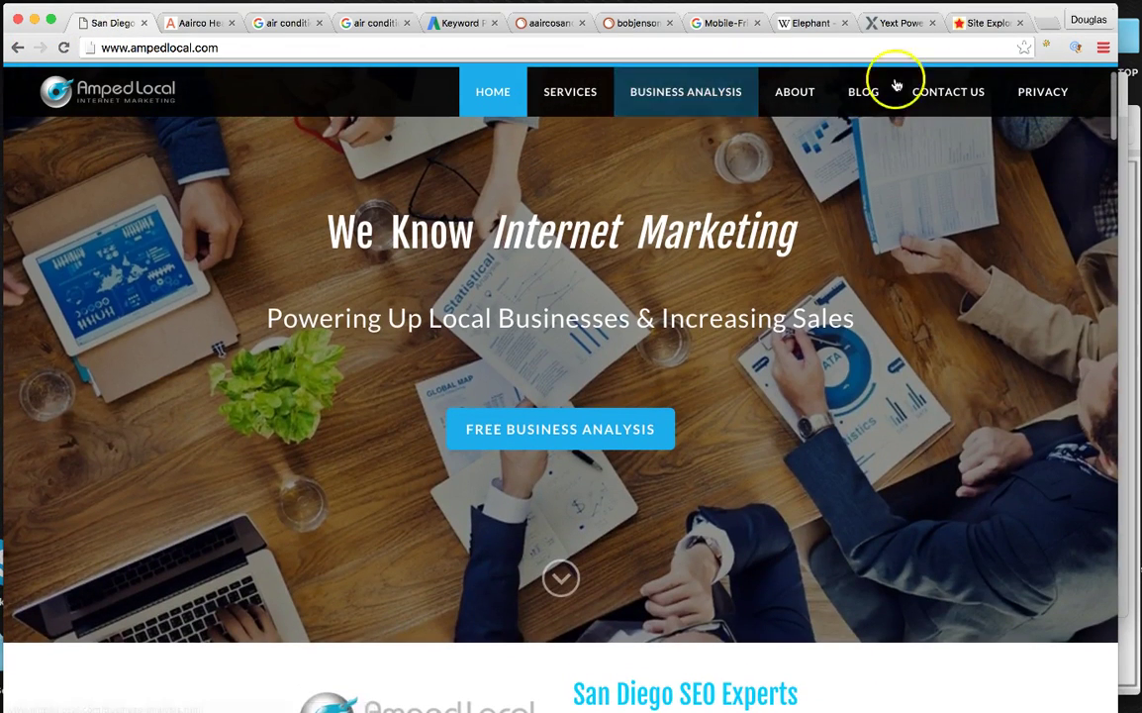
click(948, 94)
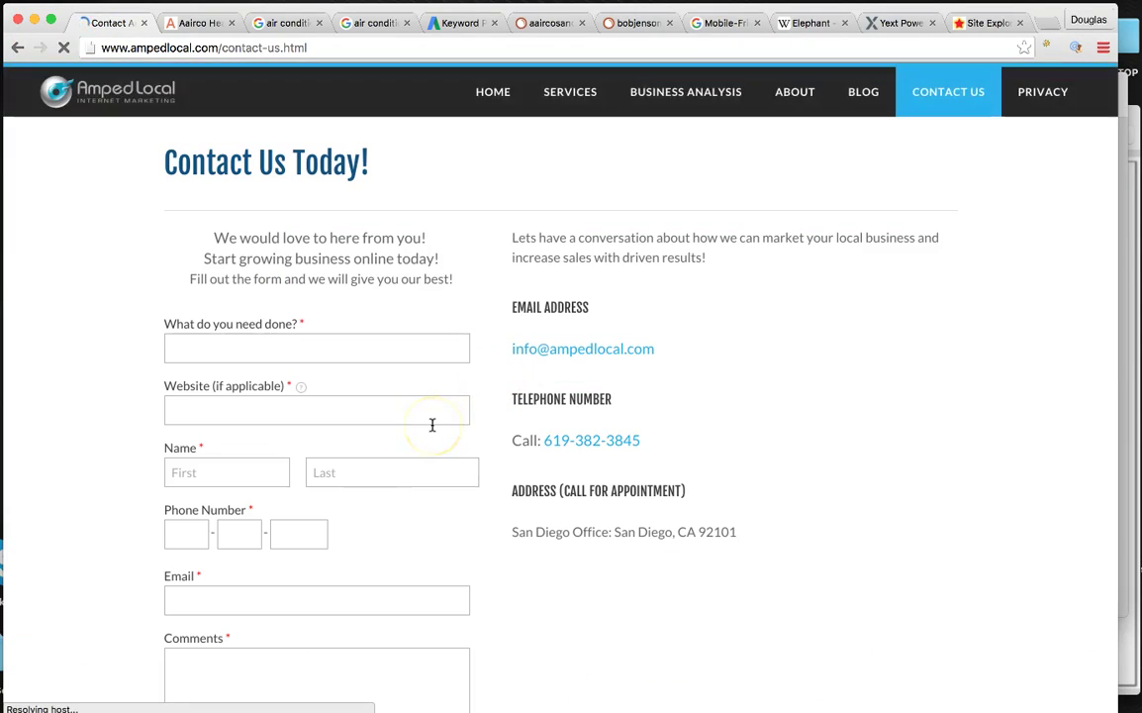
scroll(432, 424, down, 1)
scroll(431, 425, down, 1)
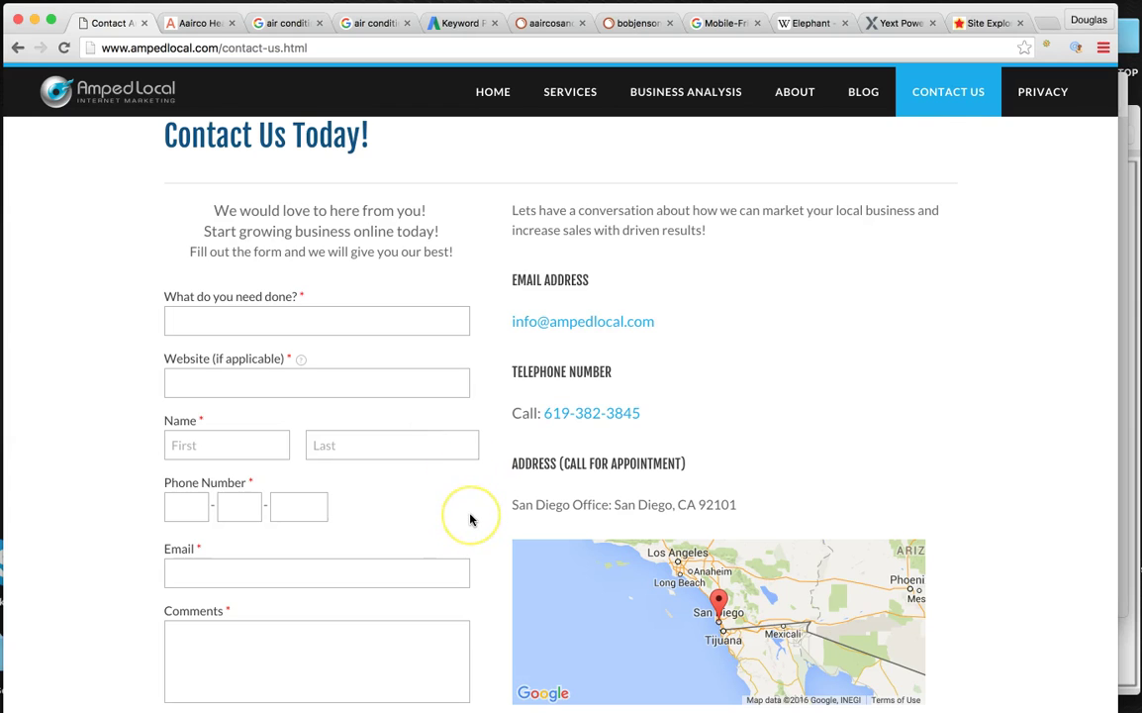
scroll(467, 517, down, 3)
scroll(470, 519, up, 1)
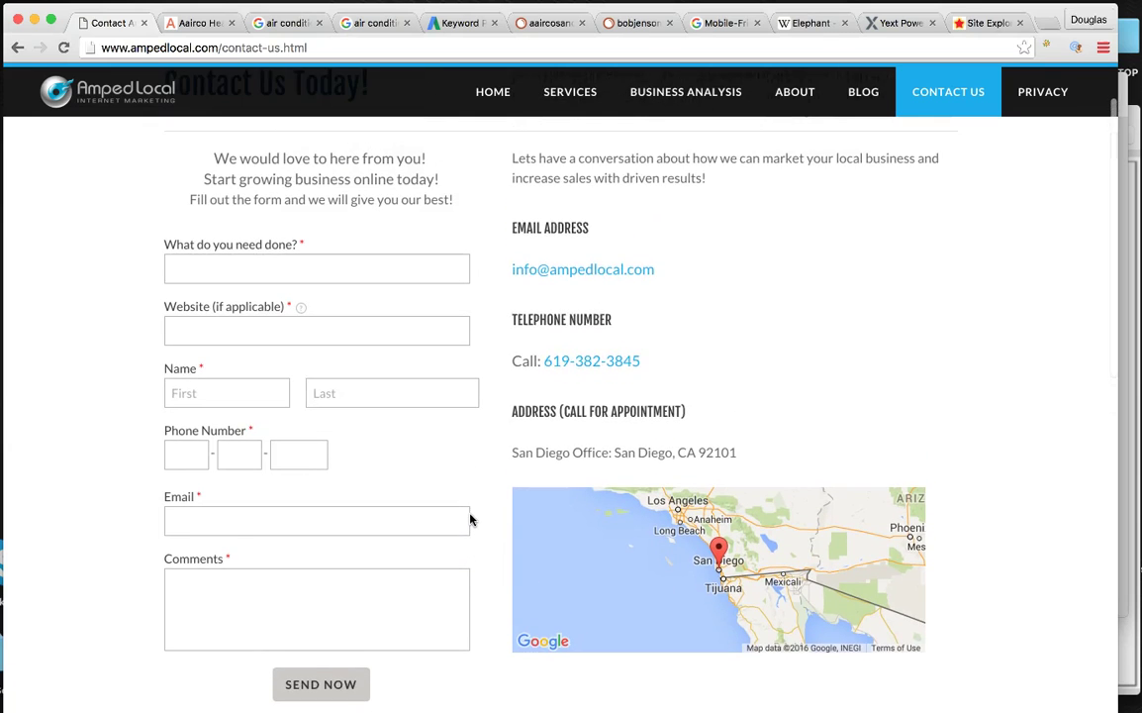
scroll(470, 519, up, 2)
scroll(470, 518, up, 1)
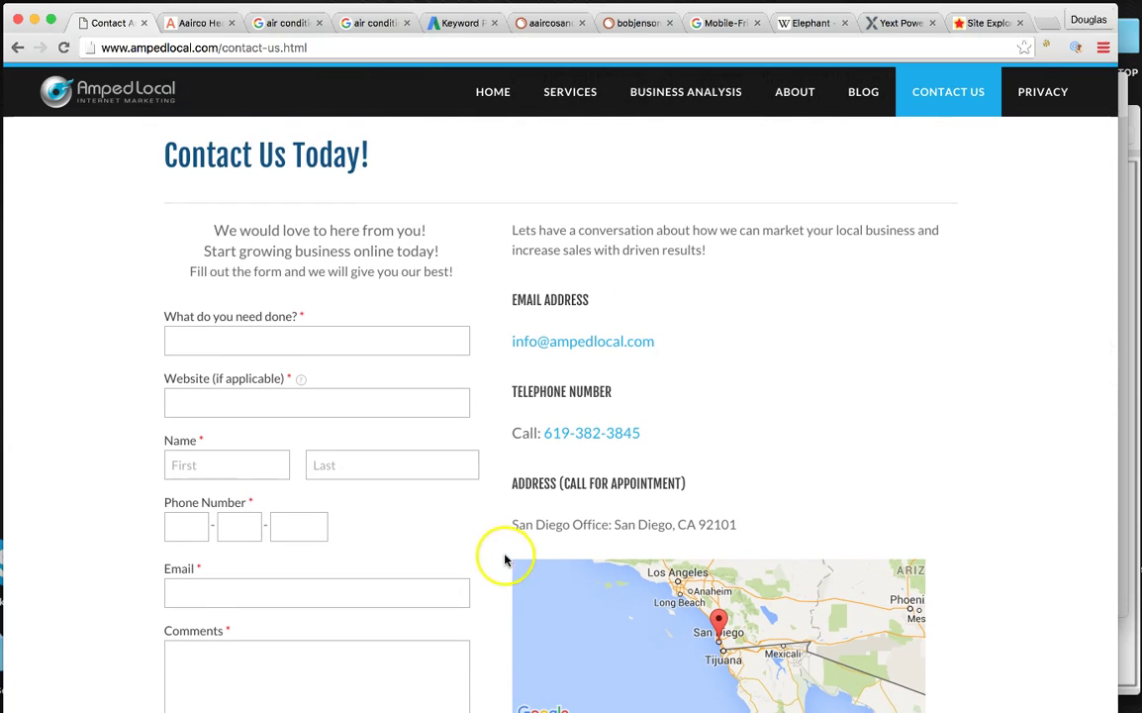